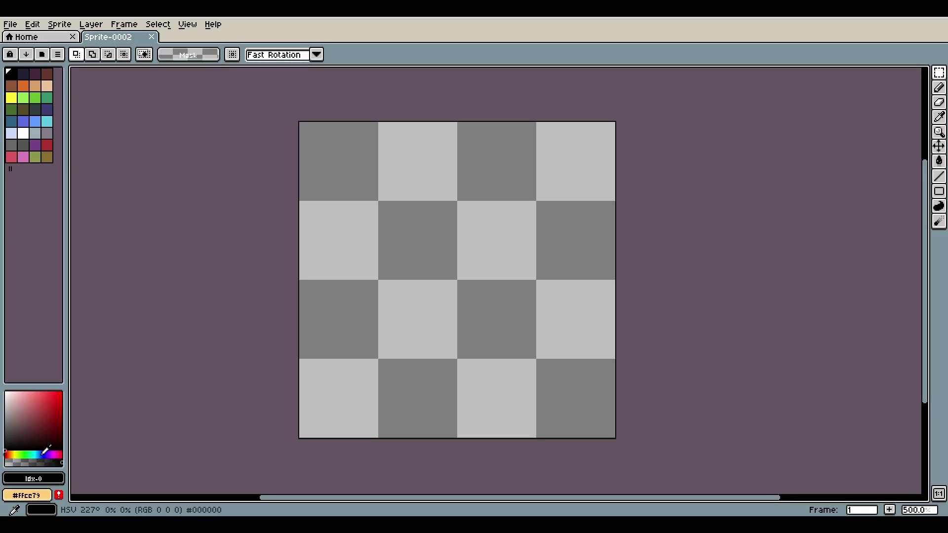
Step: Pick a medium blue, select the top 64×16 band, bucket-fill it blue and deselect
left_click(44, 450)
left_click_drag(49, 395, 43, 400)
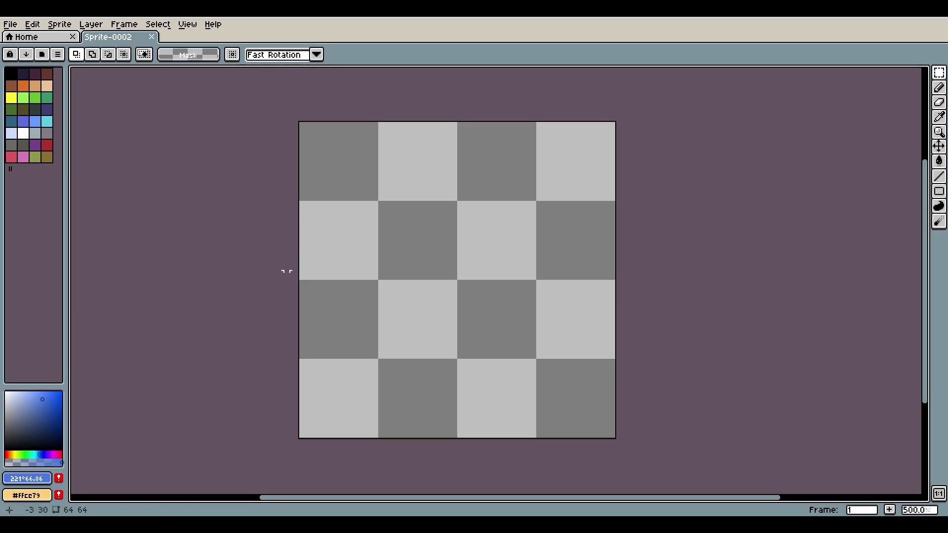
left_click_drag(286, 100, 642, 199)
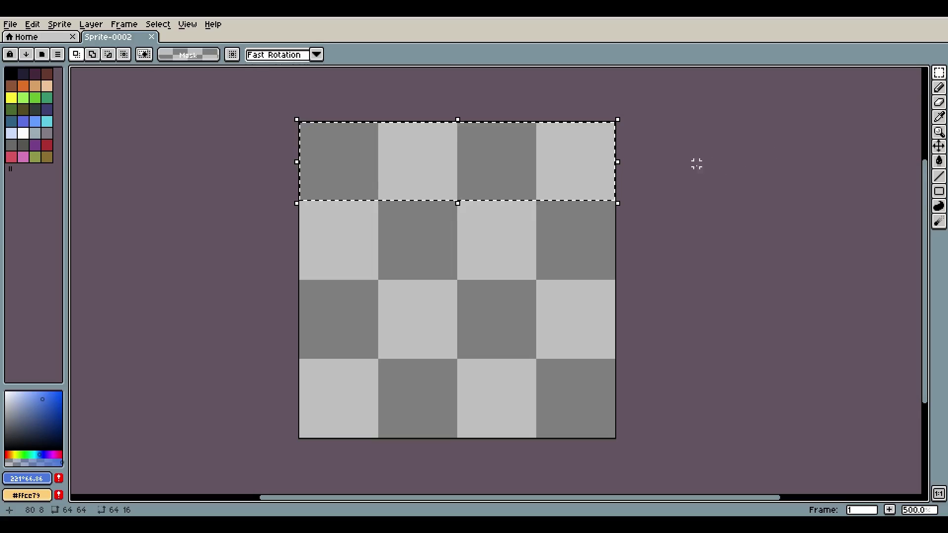
key("g")
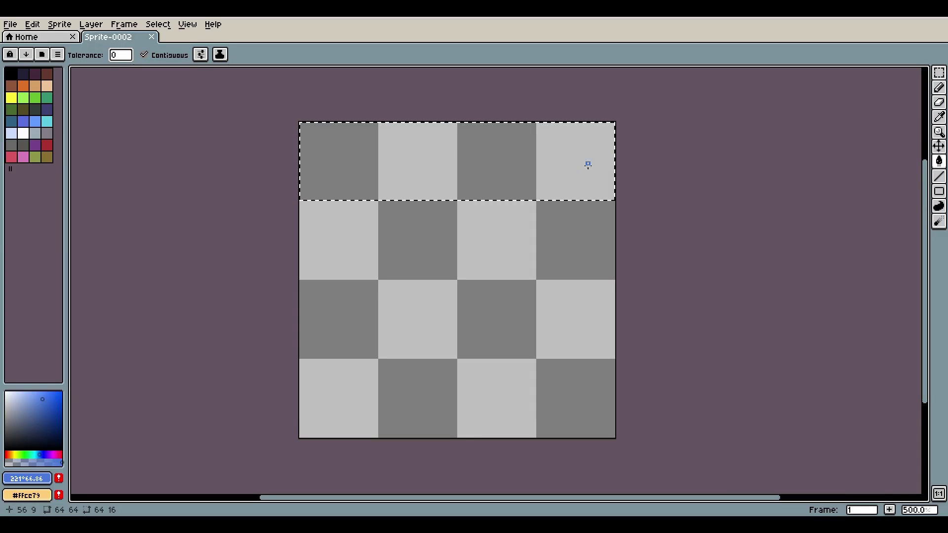
left_click(520, 146)
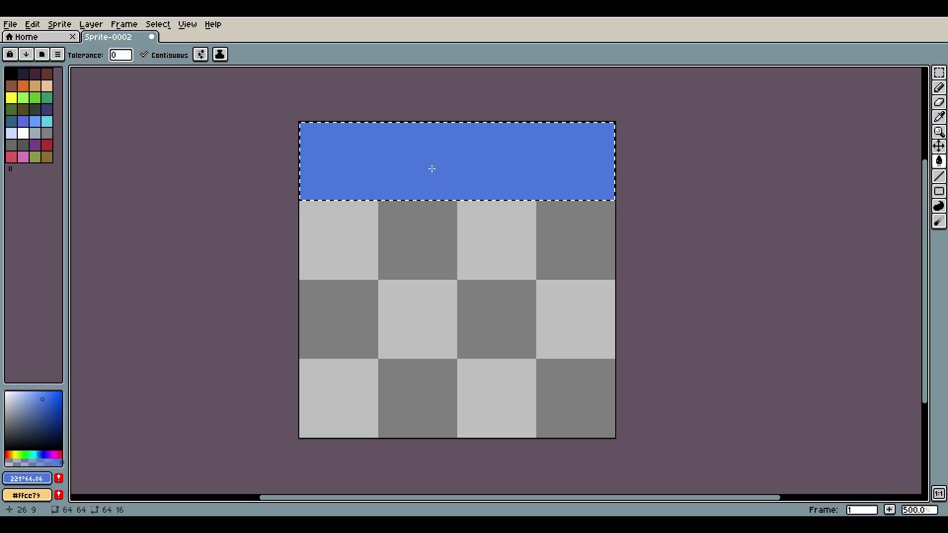
left_click(163, 26)
left_click(181, 51)
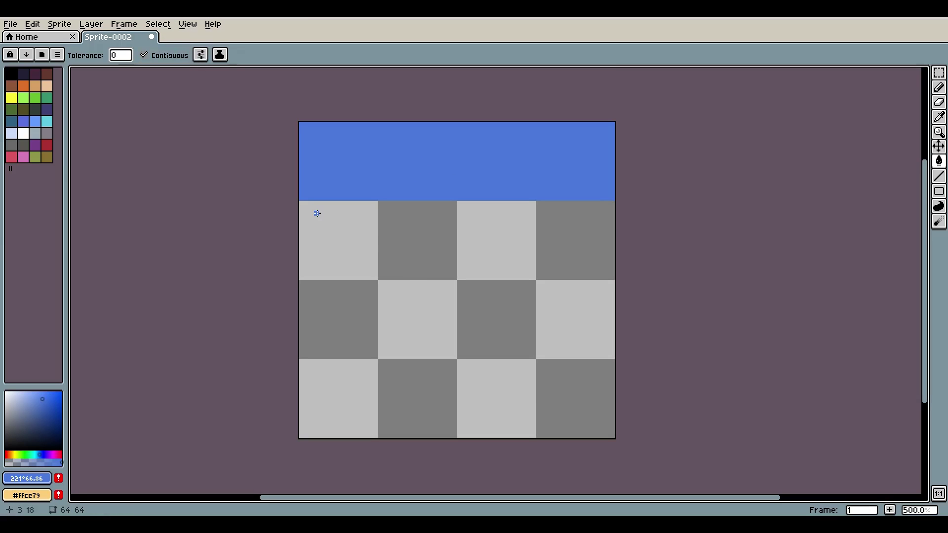
Step: Select the second quarter band and fill it with dark blue
key("m")
mouse_move(294, 201)
left_mouse_down()
mouse_move(500, 216)
mouse_move(646, 277)
left_mouse_up()
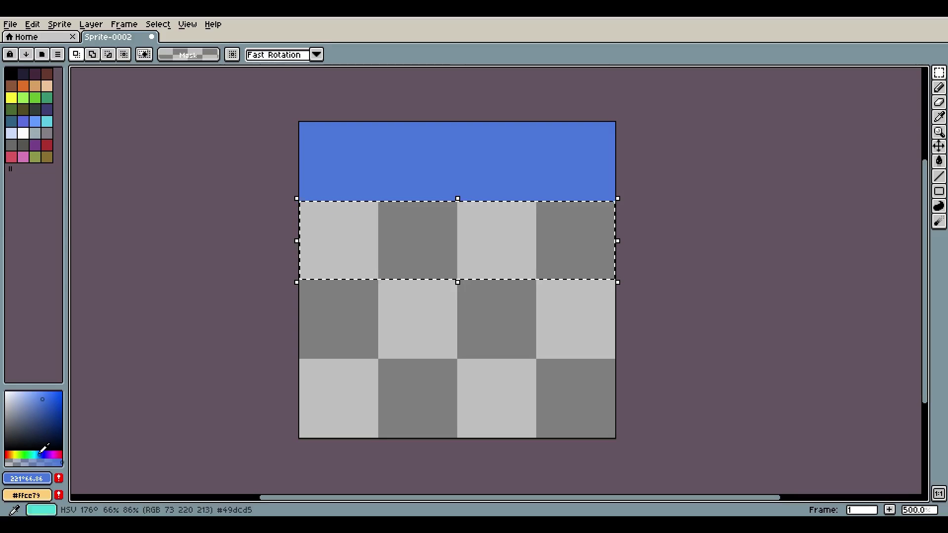
left_click(43, 452)
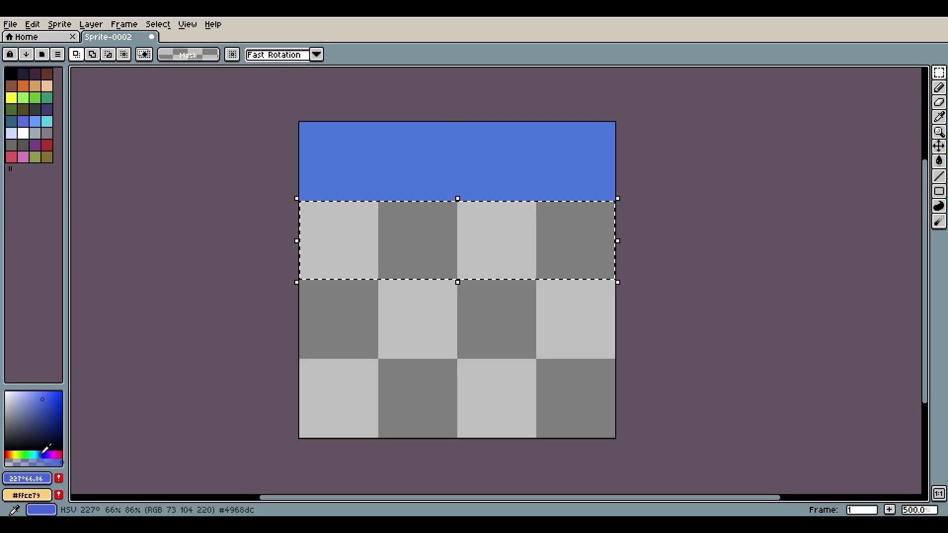
left_click(43, 451)
left_click_drag(42, 400, 43, 405)
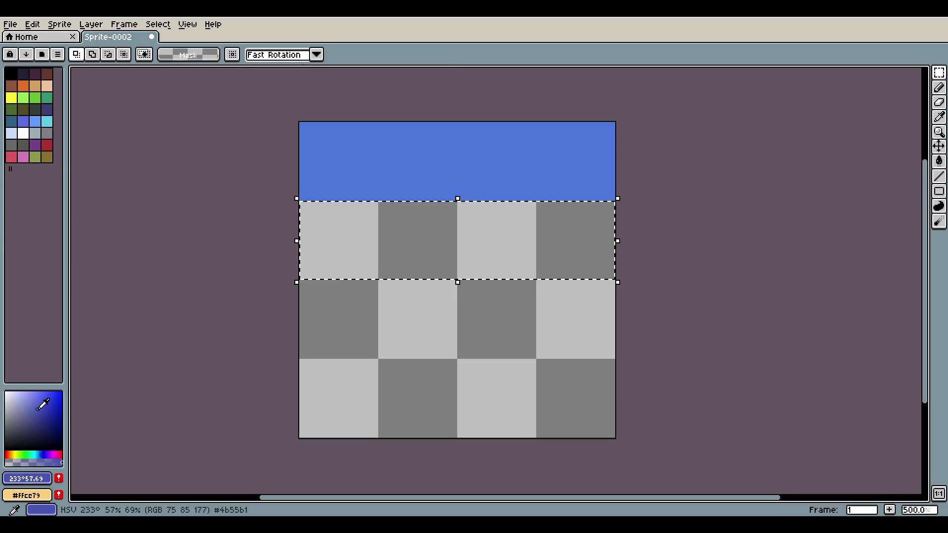
key("g")
left_click(421, 247)
Step: Select the third quarter band and fill it with a slightly lightened purple
key("m")
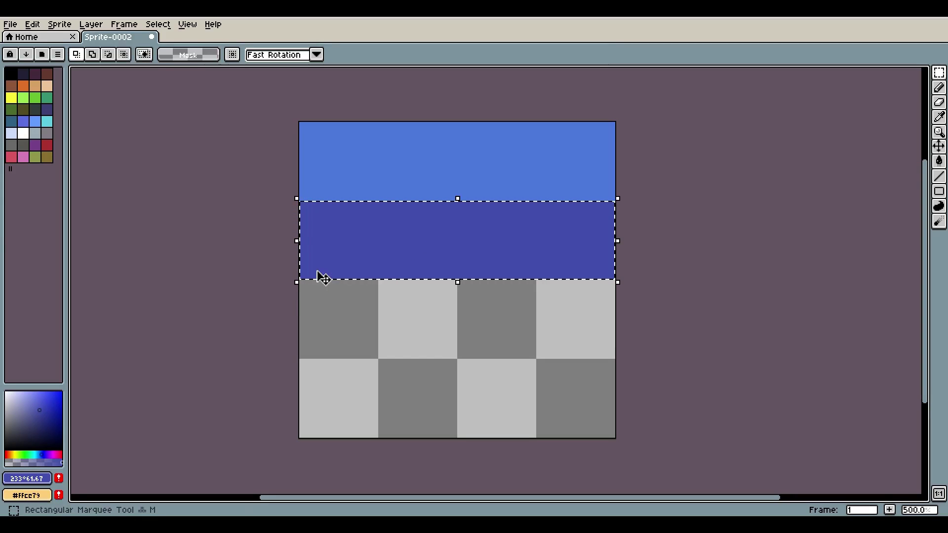
key("ctrl+d")
key("u")
left_click_drag(299, 281, 616, 359)
left_click(48, 453)
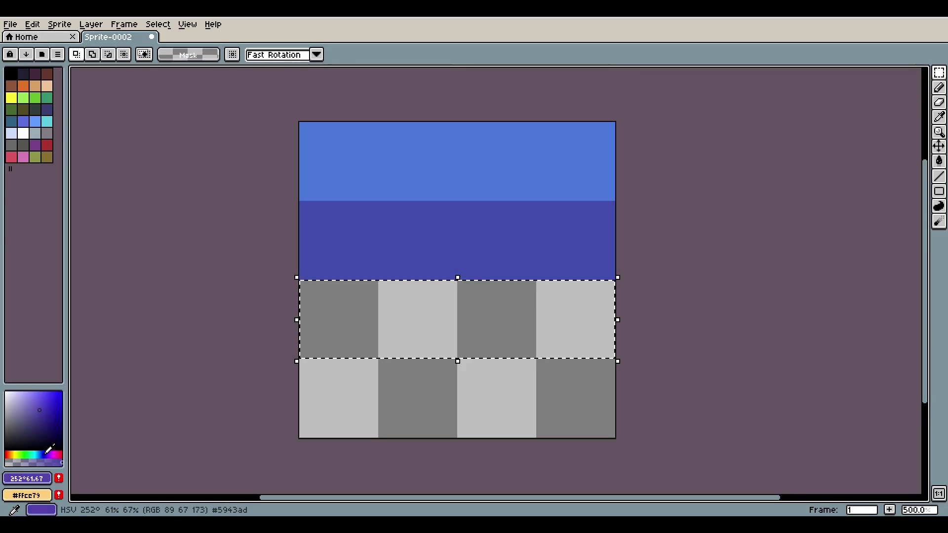
left_click(36, 415)
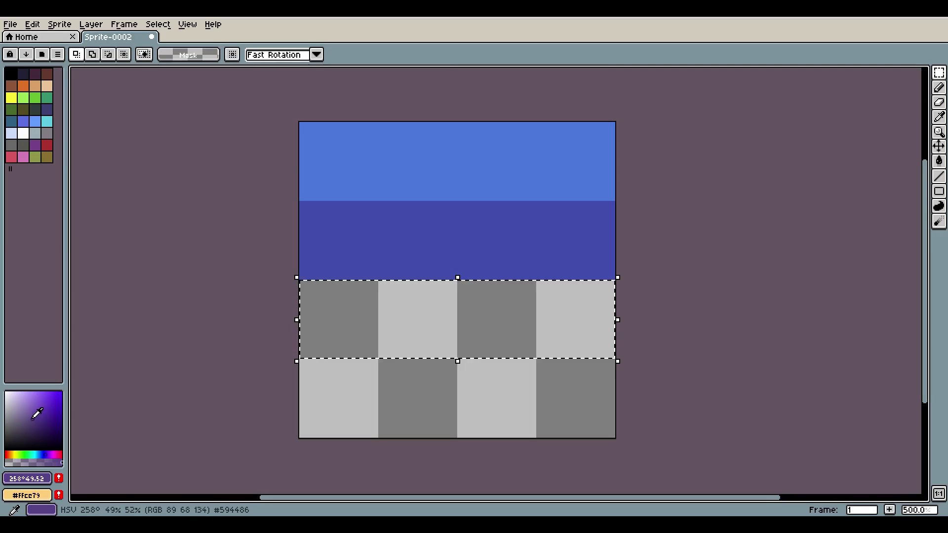
key("g")
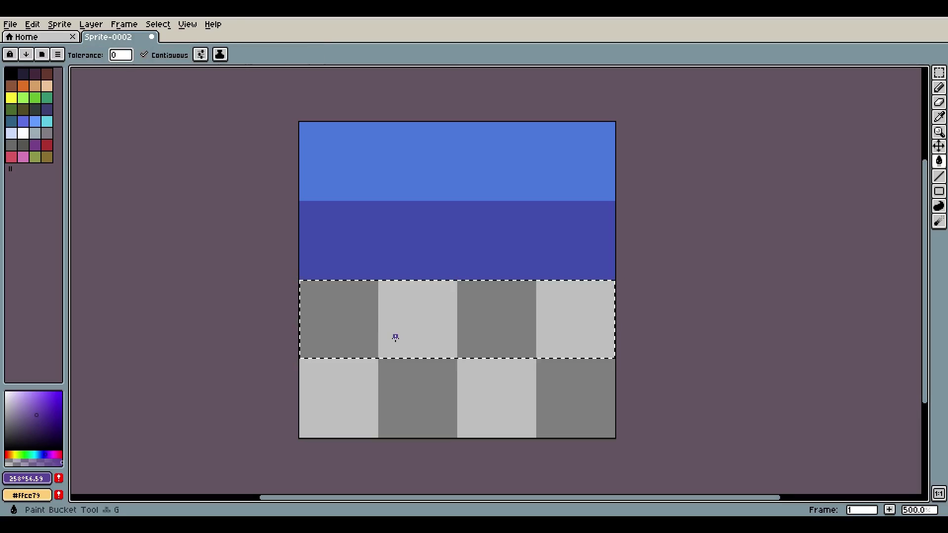
left_click(393, 335)
left_click(42, 407)
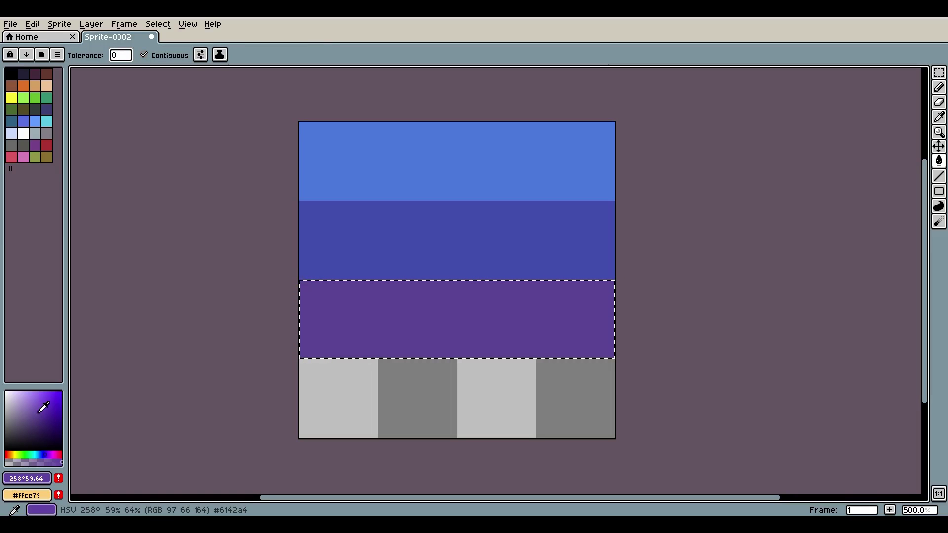
left_click(381, 299)
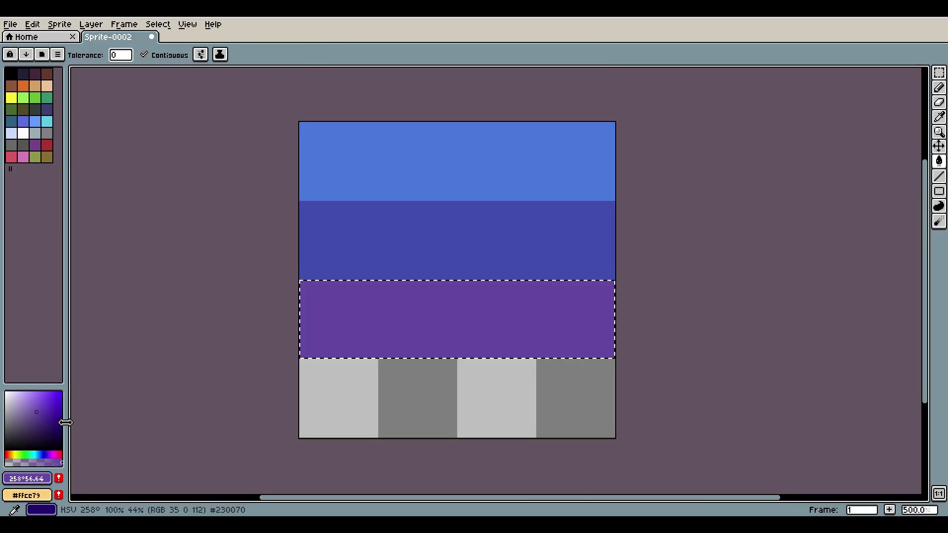
Step: Clear the selection and choose a light muted purple for the bottom band
key("m")
left_click(157, 24)
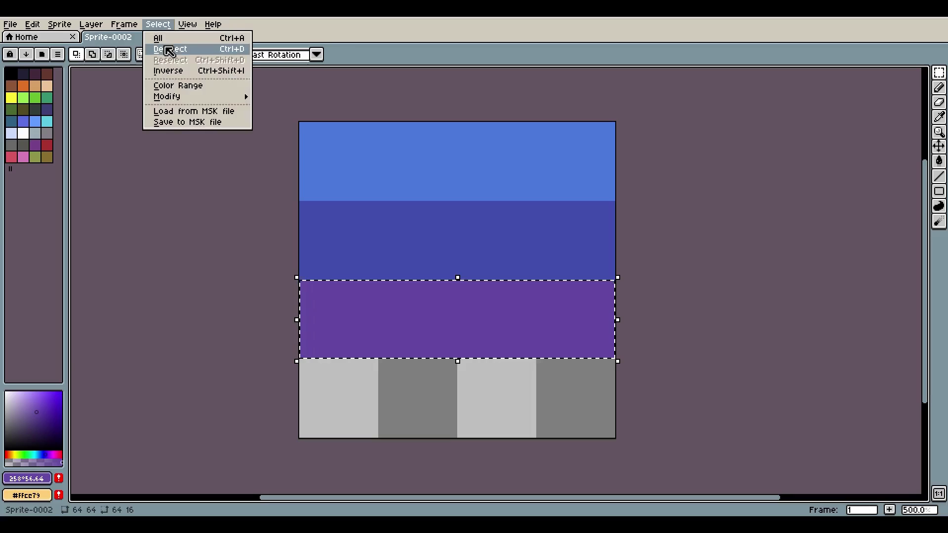
left_click(168, 47)
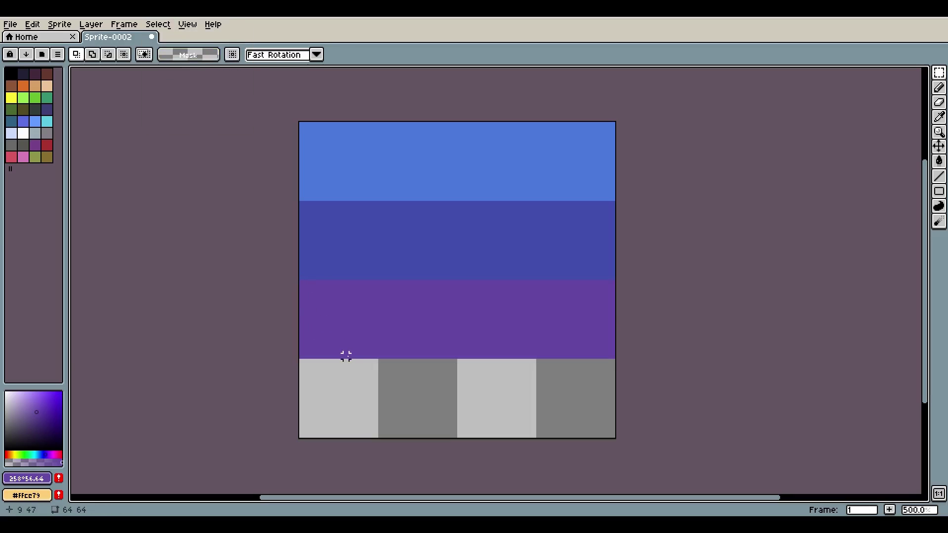
left_click(51, 453)
left_click_drag(33, 413, 33, 412)
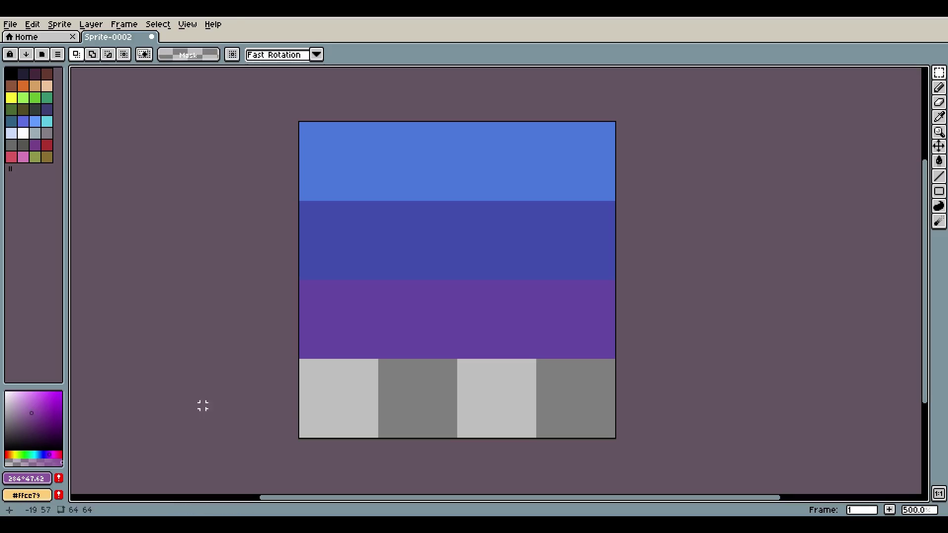
Step: Bucket-fill the bottom quarter with the light purple and bring the whole sprite into view
key("g")
left_click(302, 428)
scroll(323, 379, "down", 6)
scroll(329, 378, "up", 5)
left_click_drag(330, 378, 457, 362)
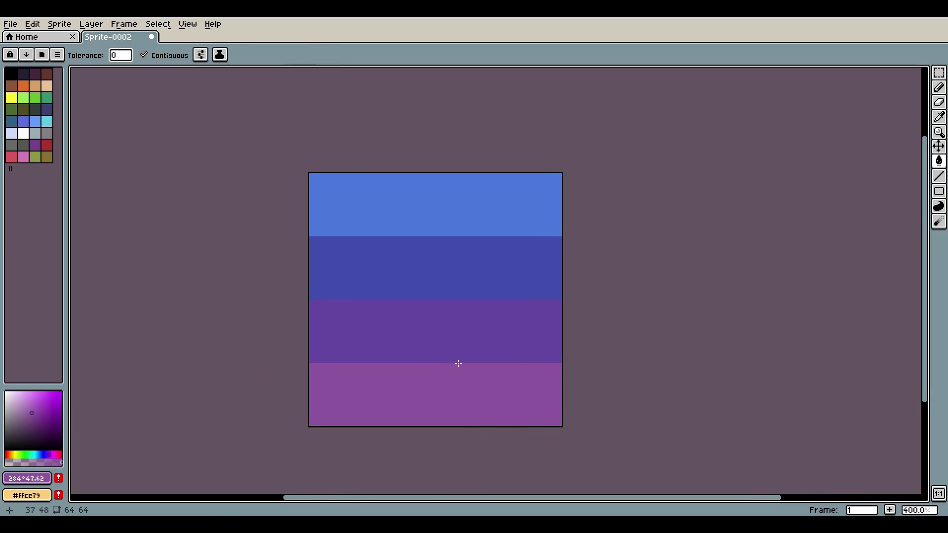
scroll(458, 362, "up", 1)
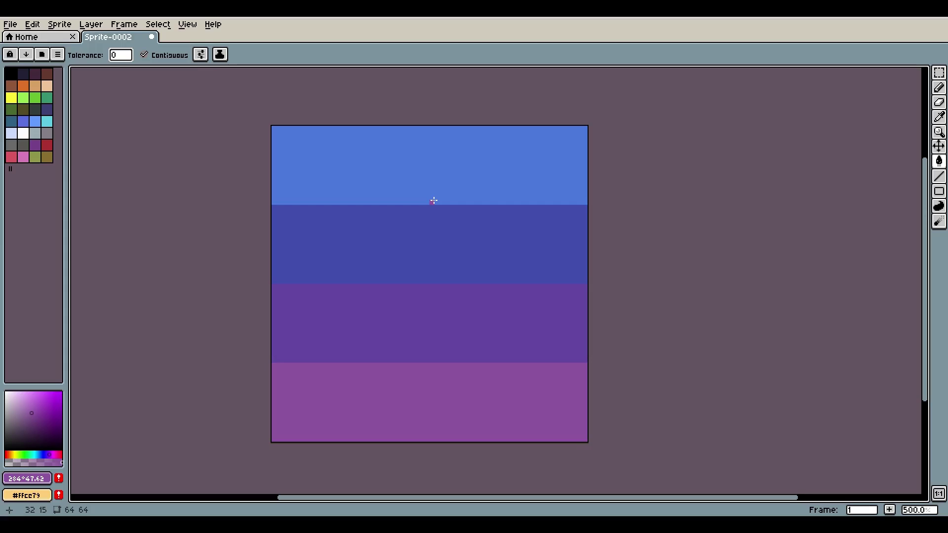
Step: Sample the top band's blue #4978dc as the drawing colour with the Eyedropper
key("p")
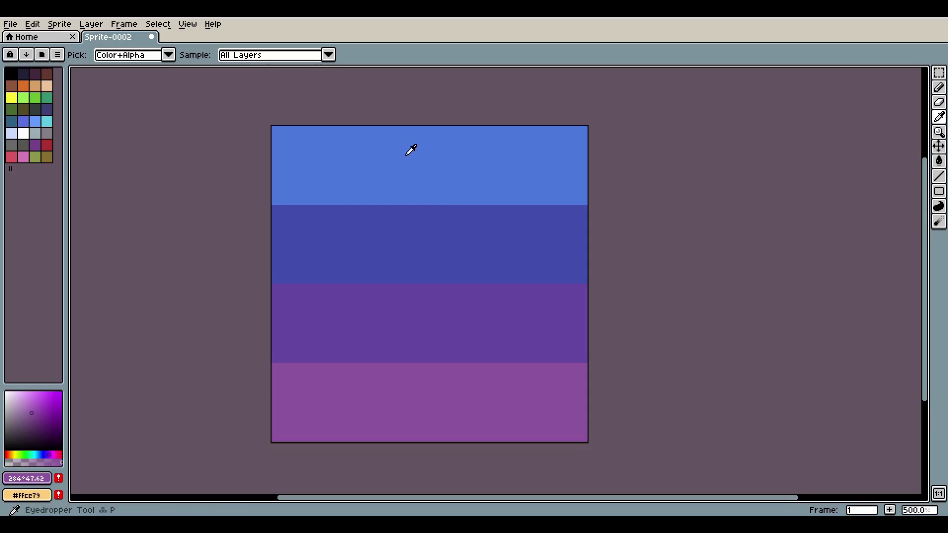
left_click(392, 159)
scroll(365, 153, "up", 4)
Step: Pencil alternating light-blue checker pixels along rows 16 and 17 of the indigo band
key("b")
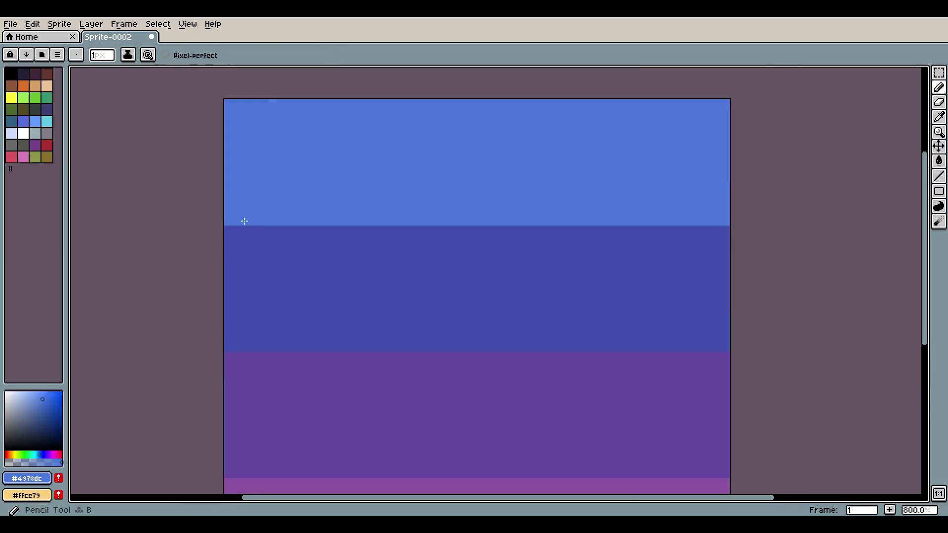
left_click(223, 230)
left_click(246, 230)
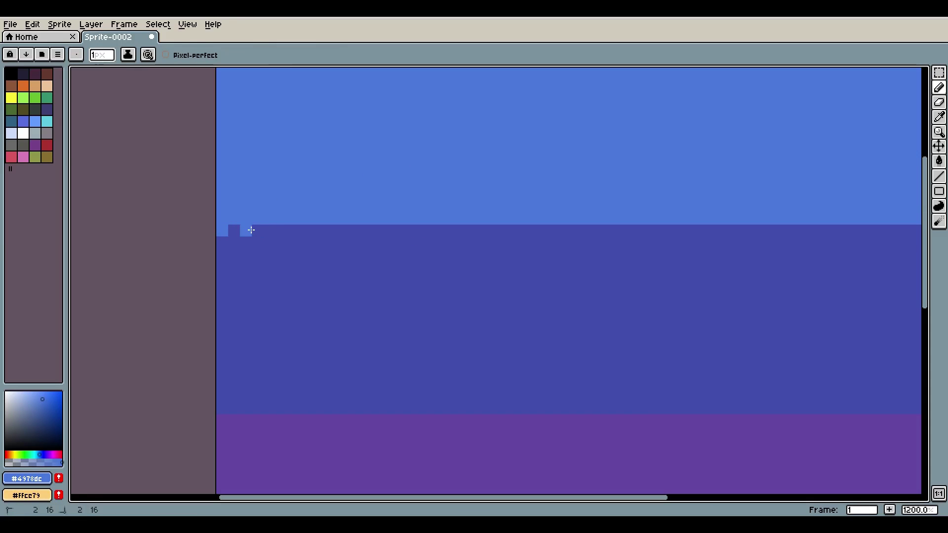
left_click(269, 230)
left_click(293, 230)
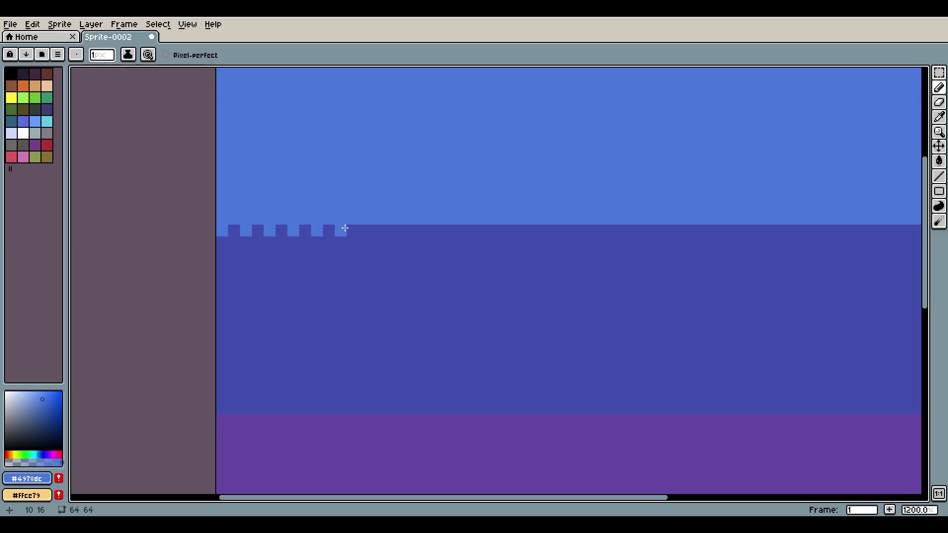
left_click(388, 230)
left_click(411, 230)
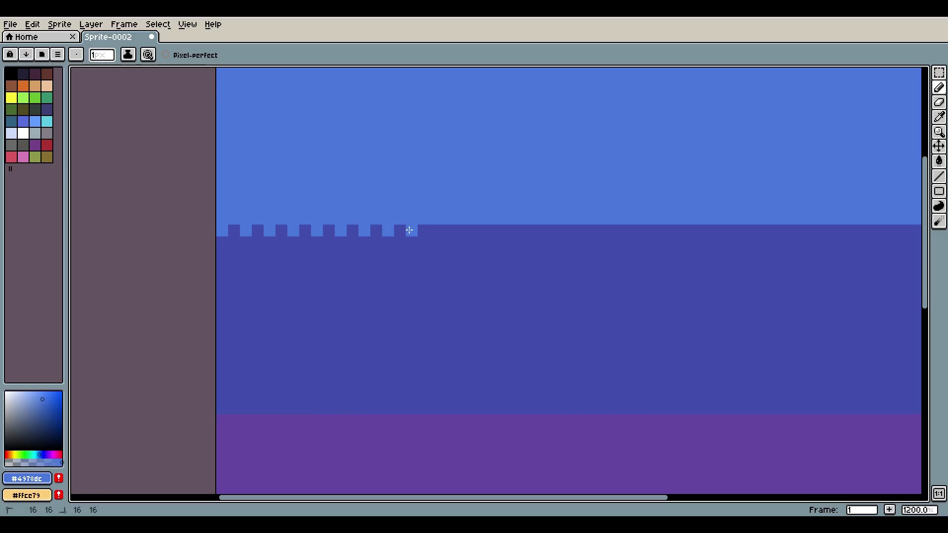
left_click(258, 242)
left_click(325, 243)
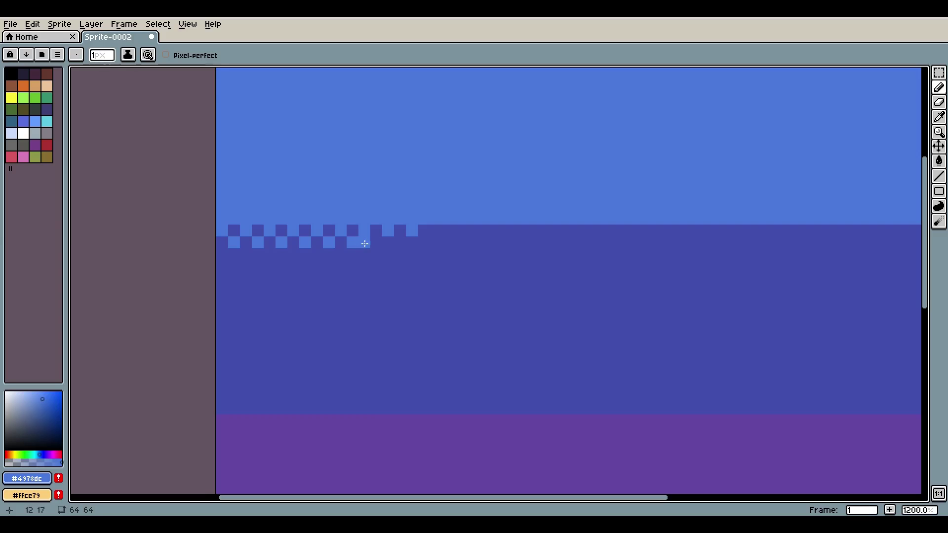
left_click(375, 242)
left_click(399, 243)
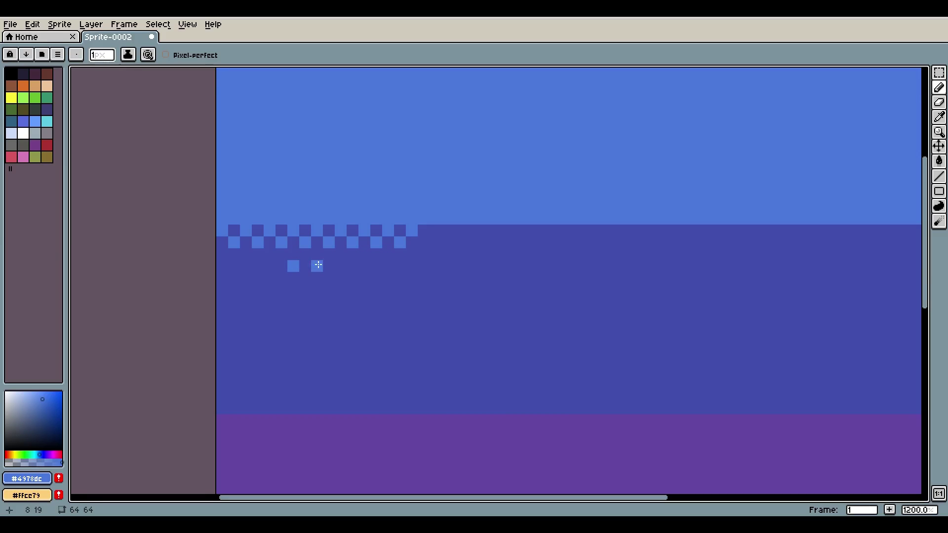
Step: Dot scattered light-blue pixels along rows 19 and 22 on the left side
left_click(317, 266)
left_click(340, 266)
left_click(364, 266)
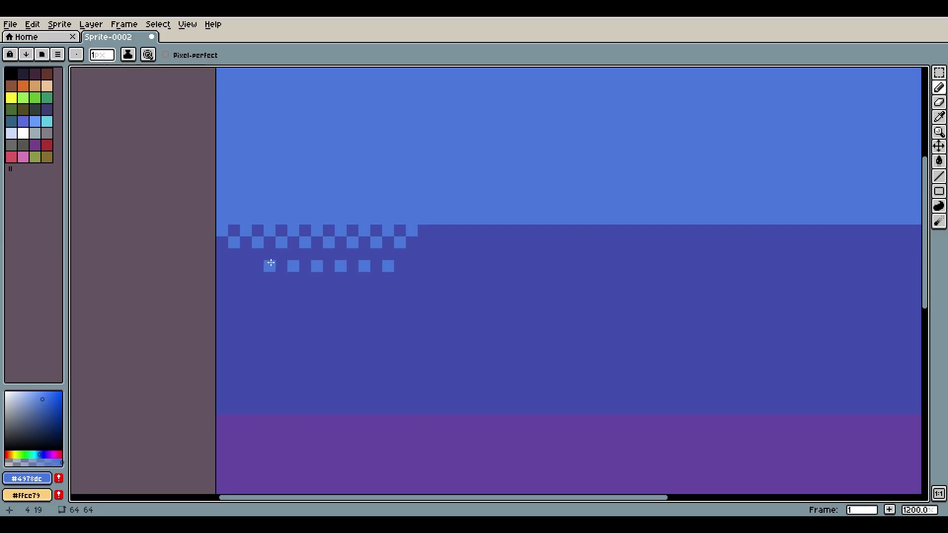
left_click(246, 266)
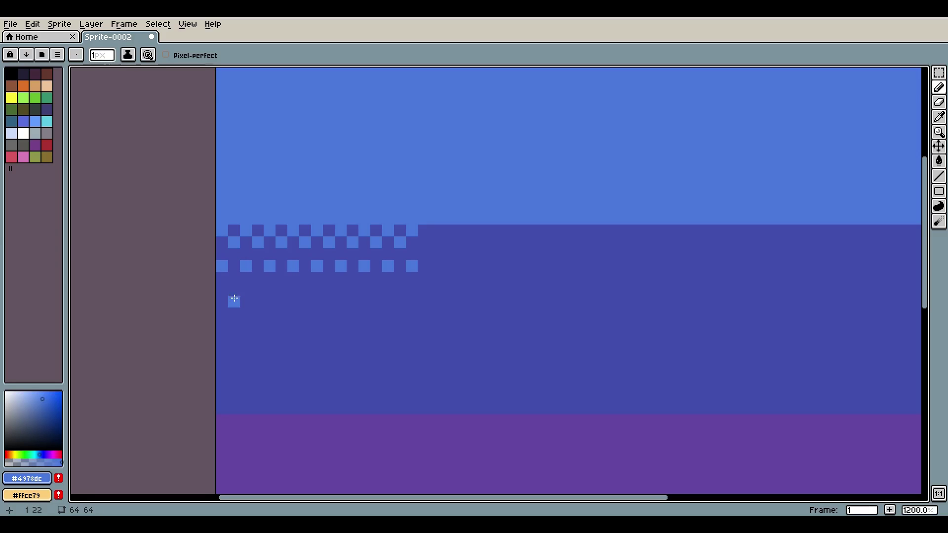
left_click(234, 301)
left_click(258, 301)
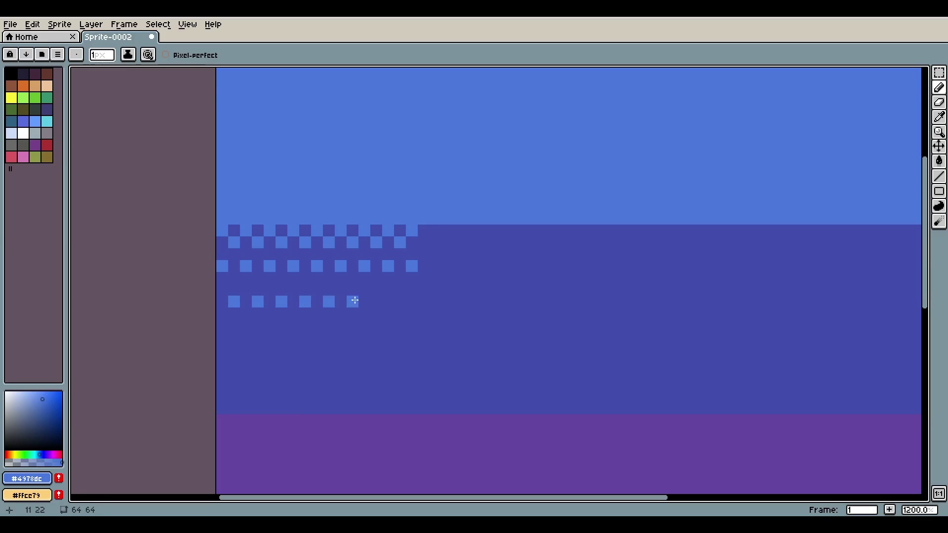
left_click(379, 300)
left_click(400, 302)
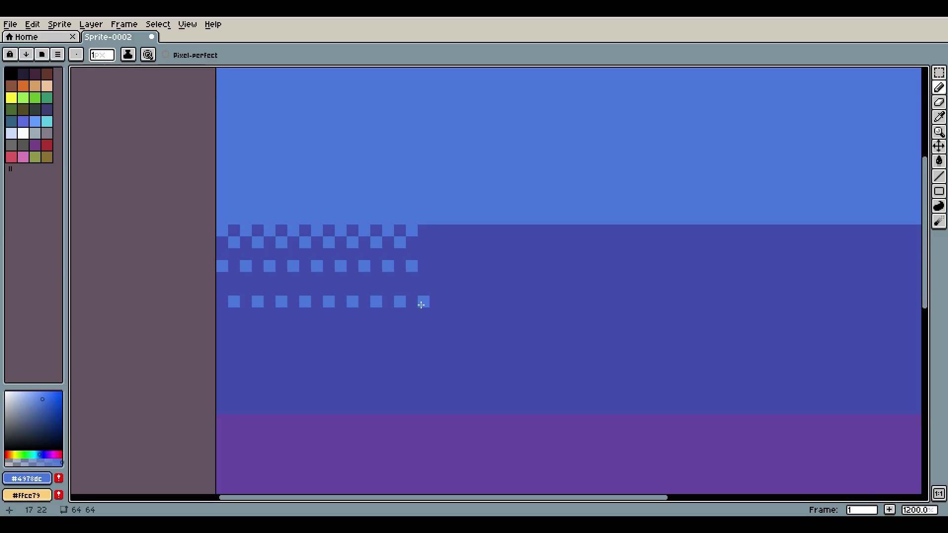
left_click(421, 305)
scroll(355, 247, "down", 3)
scroll(393, 258, "up", 3)
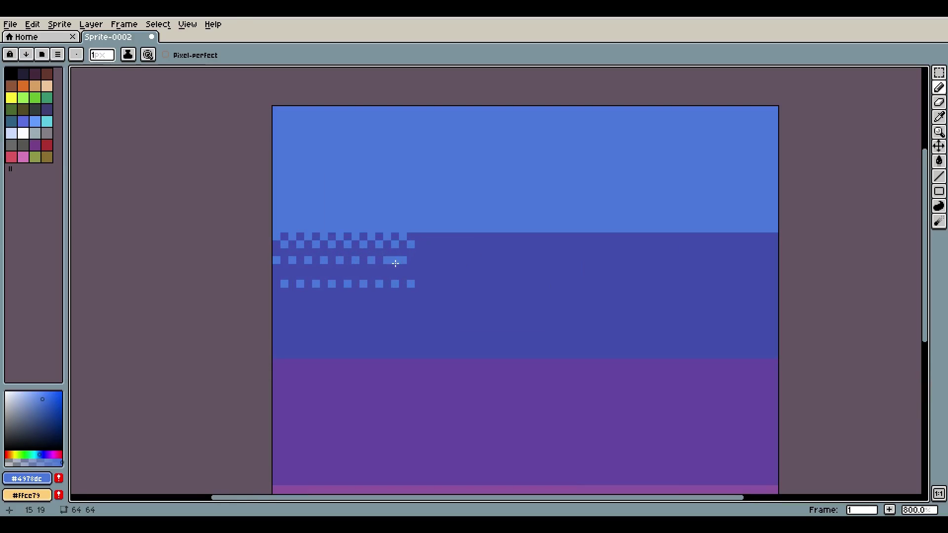
Step: Select the checker dither block and Ctrl-drag copies out to the sprite's right edge
key("m")
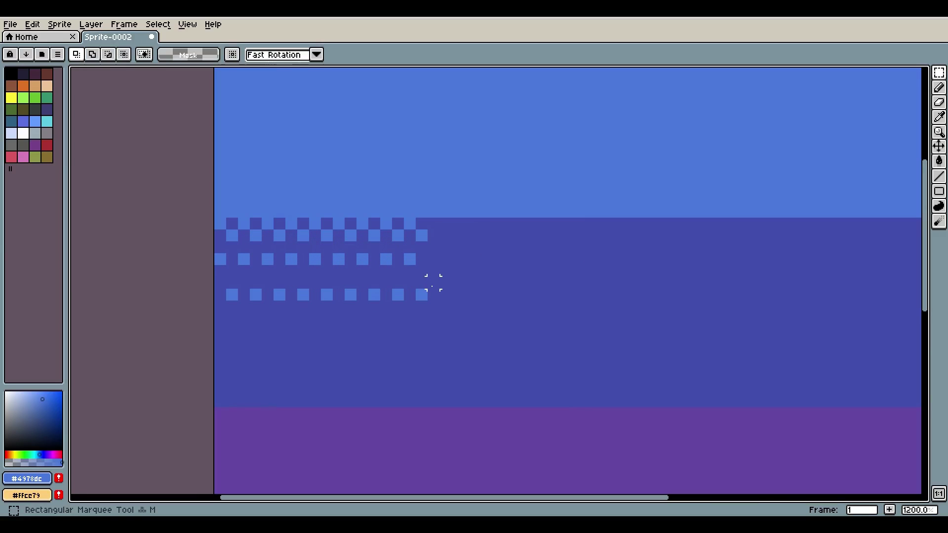
left_click_drag(421, 291, 214, 218)
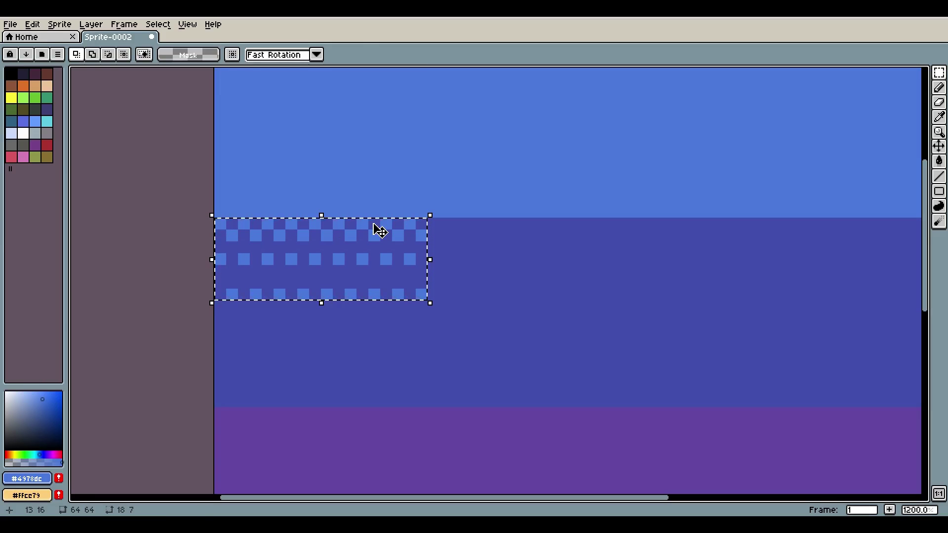
left_click_drag(376, 226, 525, 237)
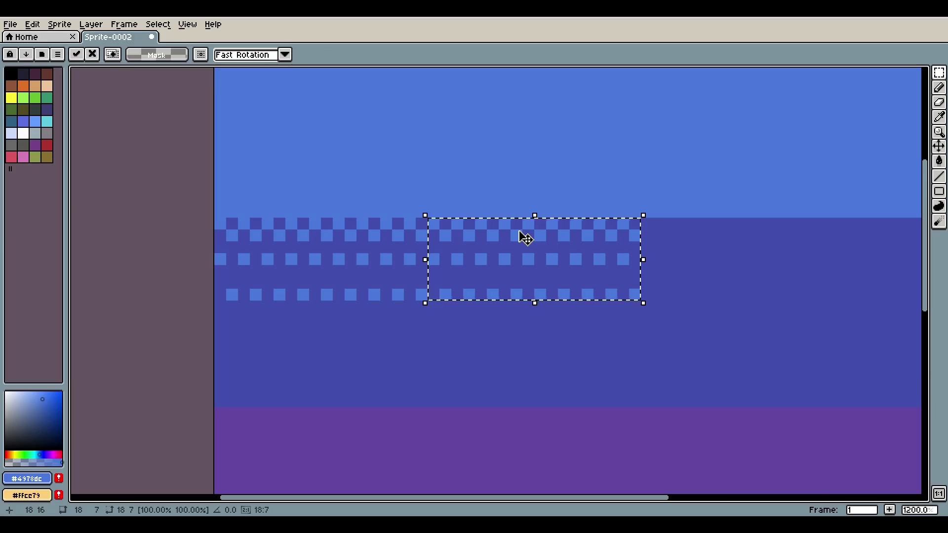
scroll(525, 237, "down", 3)
left_click_drag(404, 241, 560, 255)
key("ctrl+z")
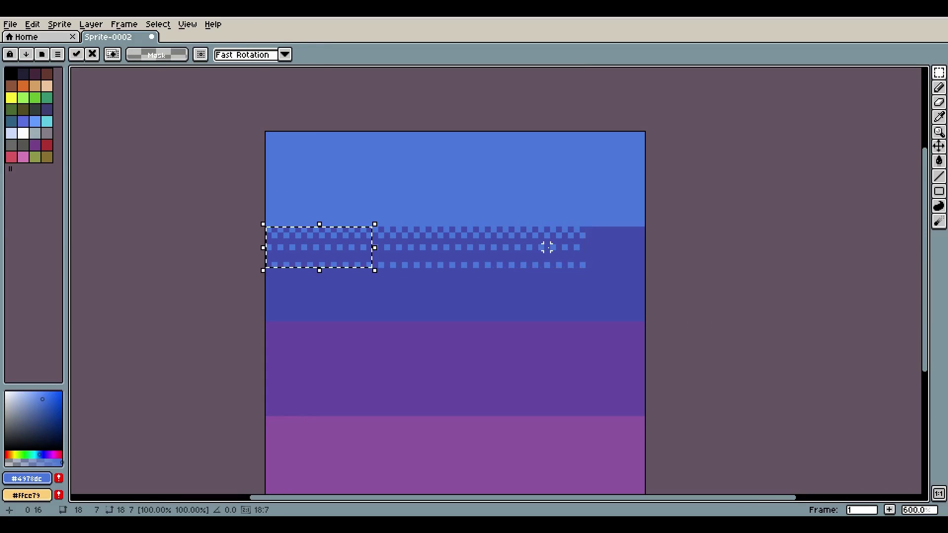
left_click_drag(334, 254, 658, 254)
Step: Deselect to commit the copied dither rows and zoom to inspect them
left_click(158, 24)
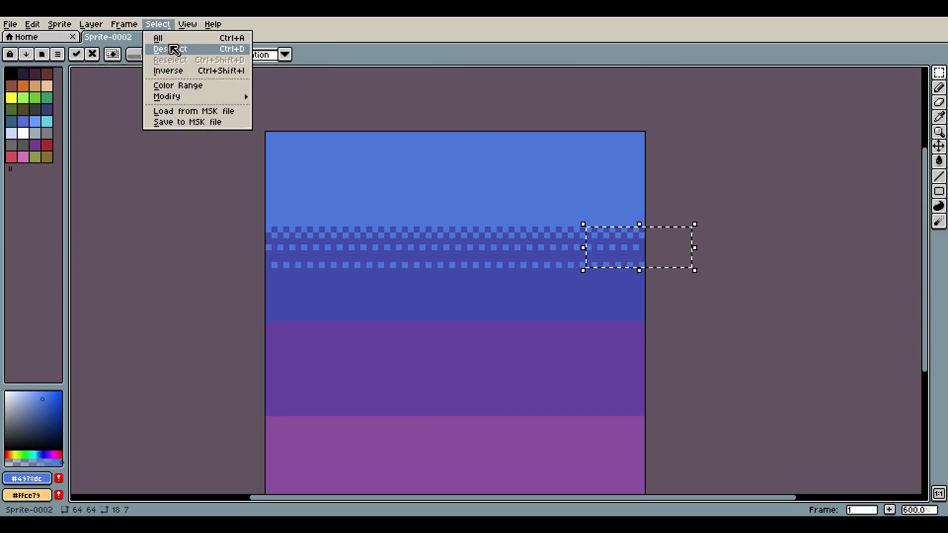
left_click(171, 47)
scroll(476, 254, "down", 4)
scroll(545, 251, "up", 3)
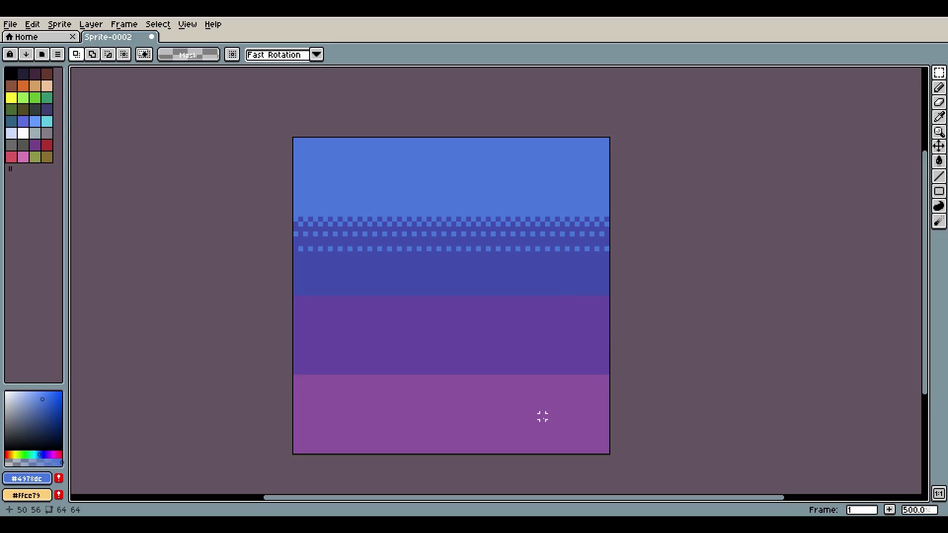
scroll(567, 268, "down", 4)
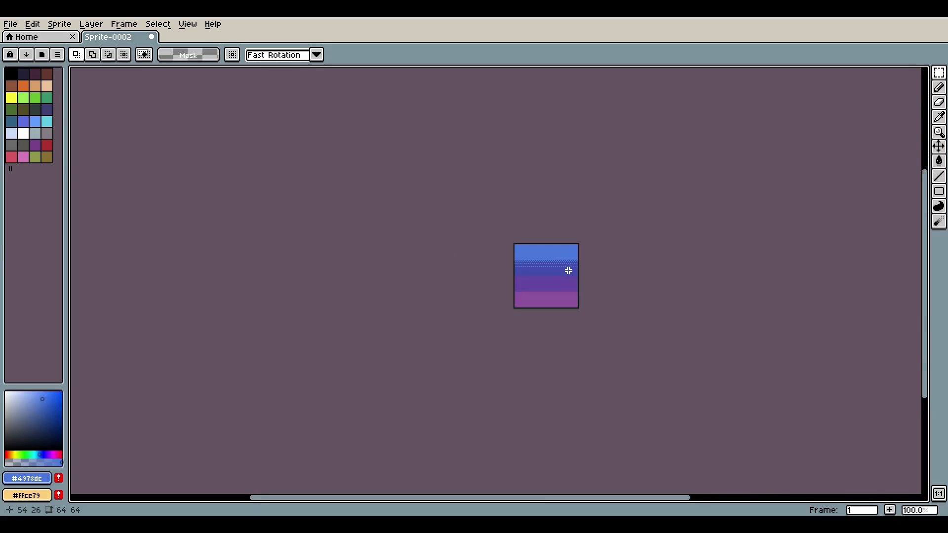
scroll(569, 266, "up", 4)
Step: Undo the checker dither rows with three Ctrl+Z presses
key("ctrl+z")
key("ctrl+z")
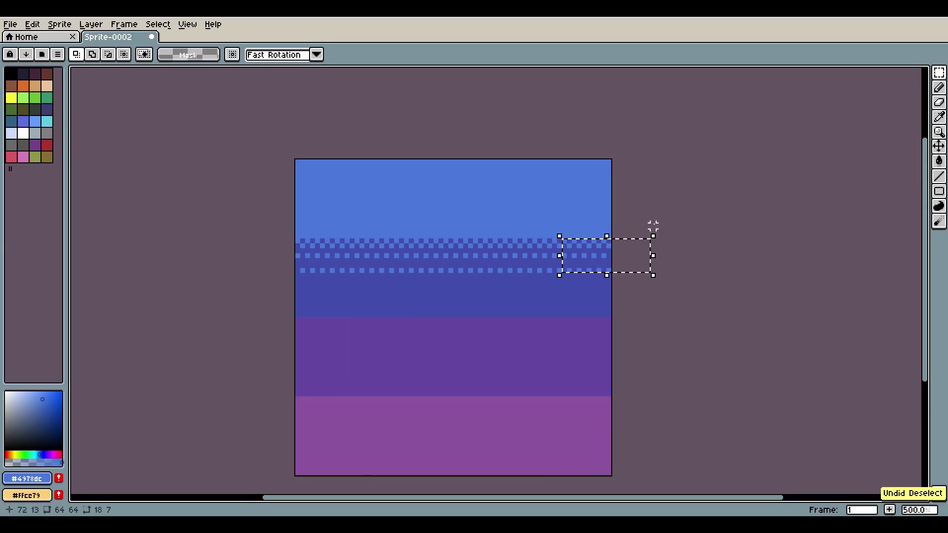
key("ctrl+z")
key("ctrl+z")
key("ctrl+z")
key("ctrl+z")
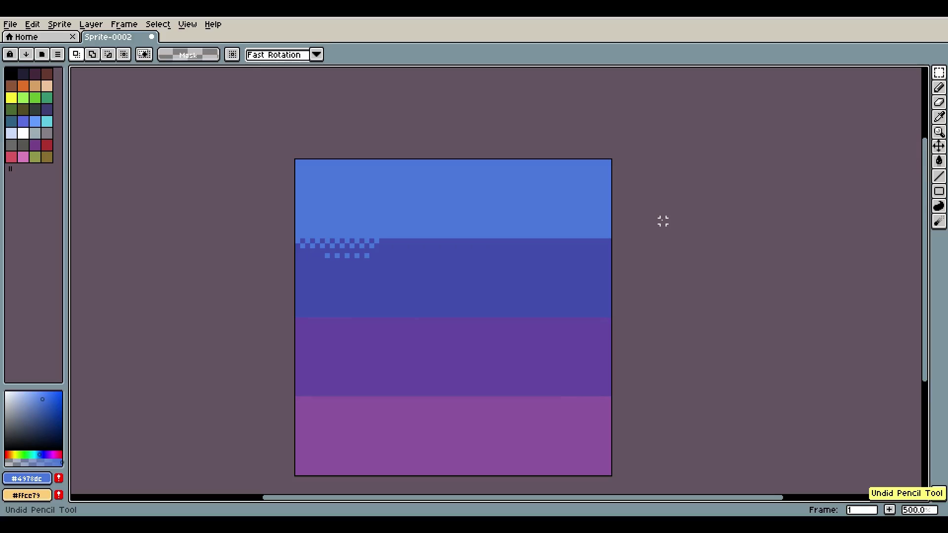
key("ctrl+z")
key("ctrl+z")
key("ctrl+z")
key("ctrl+z")
key("ctrl+z")
key("ctrl+z")
key("ctrl+z")
key("ctrl+z")
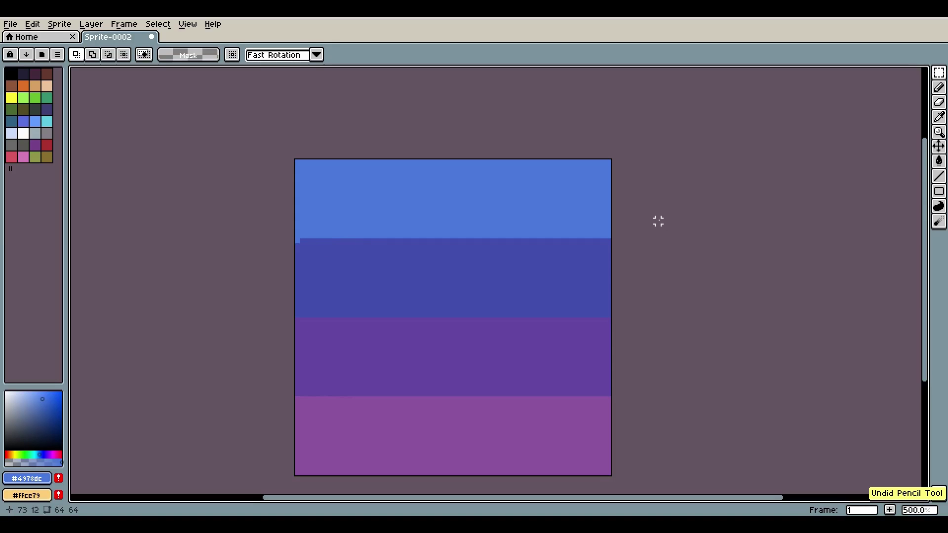
Step: Brush the Blur tool twice along the blue-to-indigo boundary, then begin undoing it
left_click(940, 223)
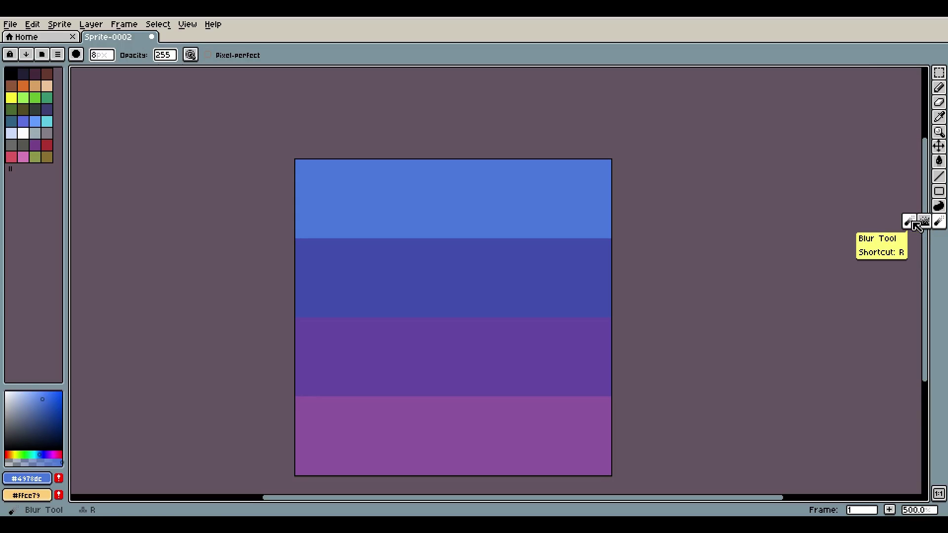
left_click_drag(650, 227, 220, 237)
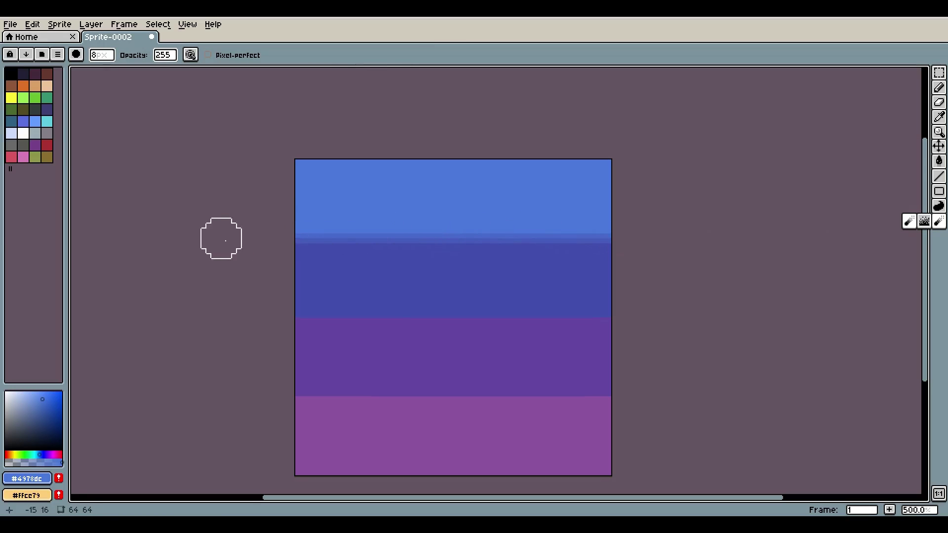
mouse_move(669, 238)
left_mouse_down()
mouse_move(242, 231)
mouse_move(639, 235)
mouse_move(271, 241)
left_mouse_up()
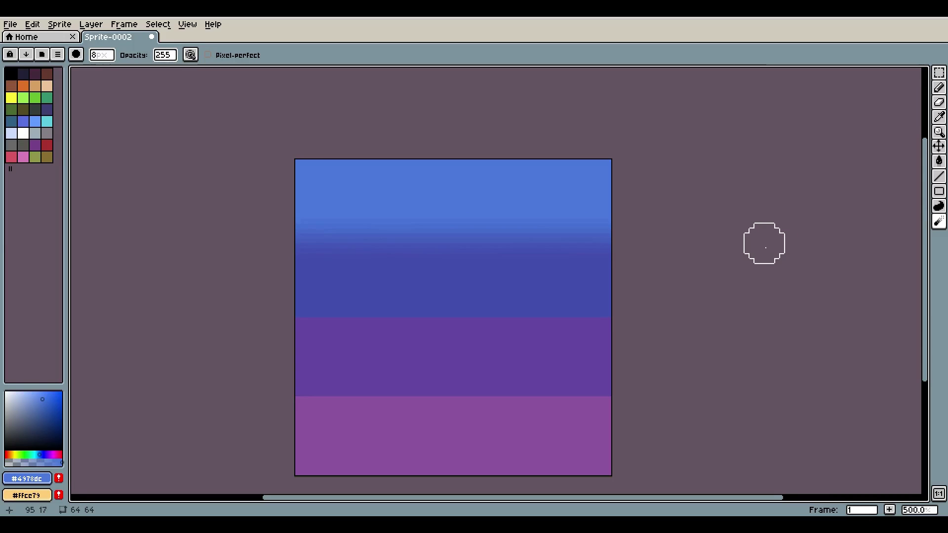
key("v")
key("ctrl+z")
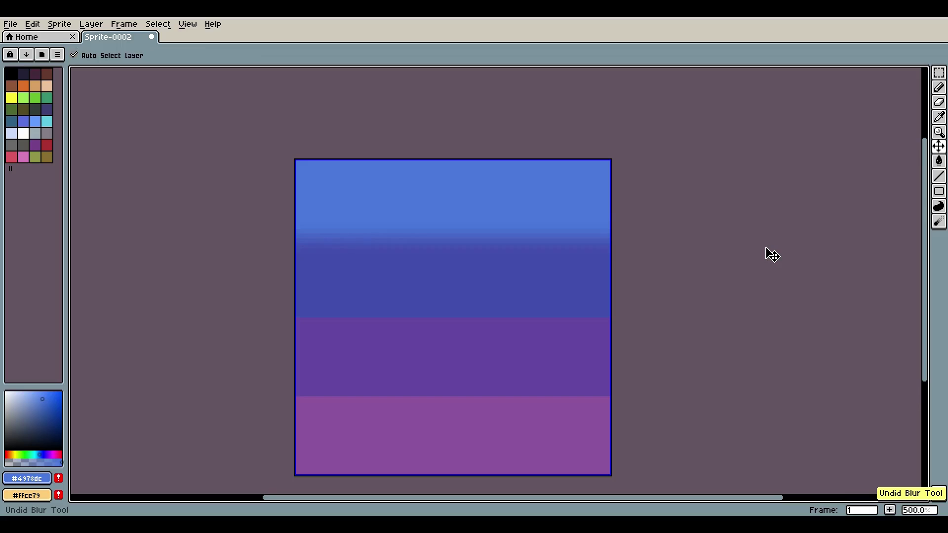
Step: Finish undoing the blur, then test Jumble tool strokes across the top and lower band seams
key("ctrl+z")
key("ctrl+z")
key("ctrl+y")
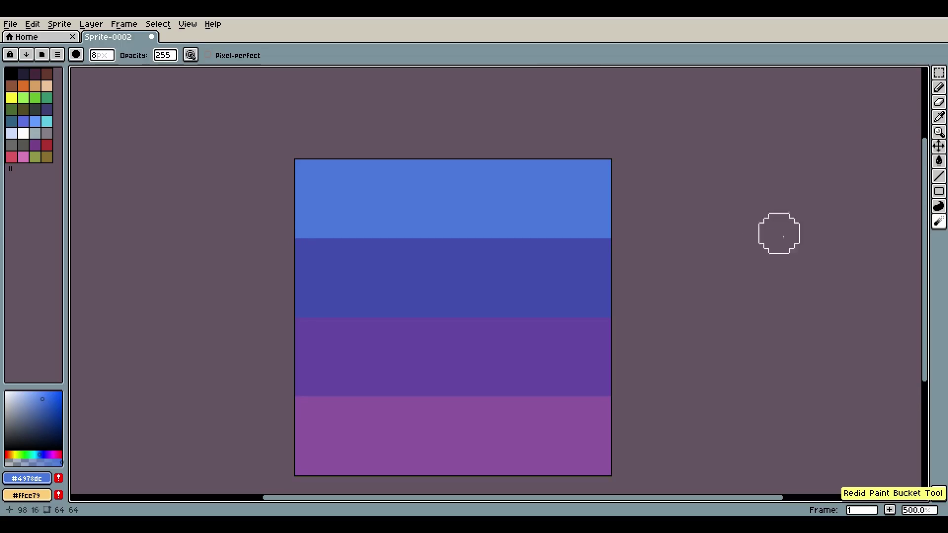
left_click(940, 223)
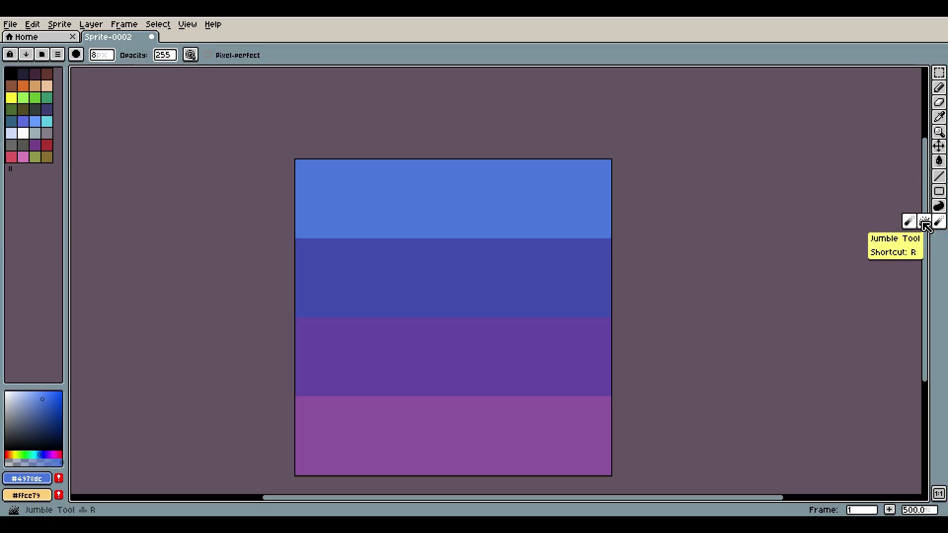
left_click(924, 225)
mouse_move(288, 243)
left_mouse_down()
mouse_move(670, 246)
mouse_move(193, 245)
mouse_move(284, 325)
mouse_move(668, 325)
mouse_move(226, 327)
left_mouse_up()
mouse_move(286, 395)
left_mouse_down()
mouse_move(649, 410)
mouse_move(283, 410)
mouse_move(235, 392)
left_mouse_up()
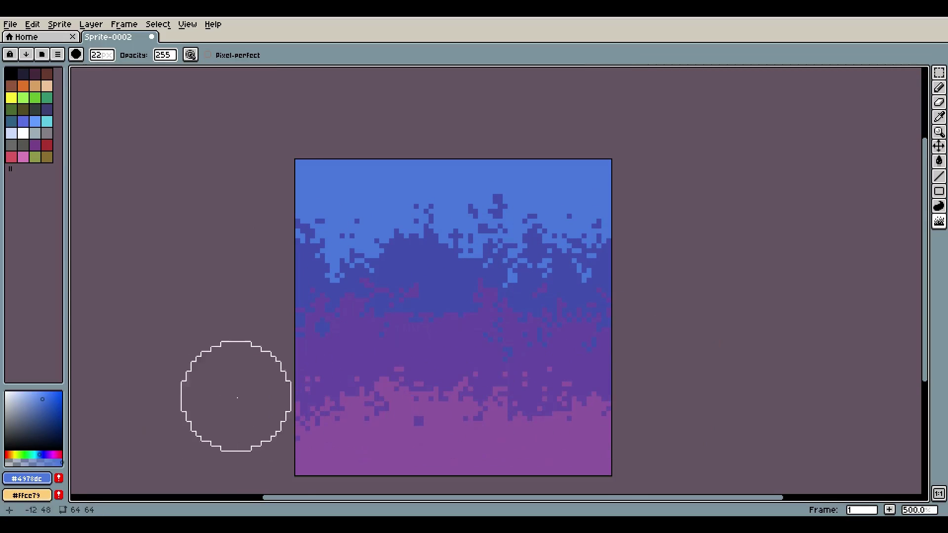
scroll(603, 331, "down", 3)
scroll(607, 355, "up", 2)
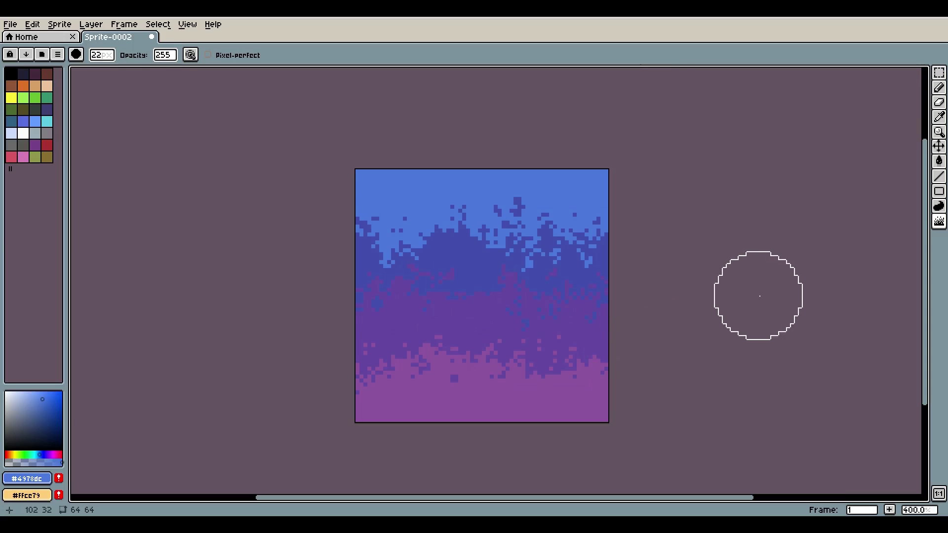
Step: Undo the jumble test strokes and set the brush size to about 10
key("ctrl+z")
key("ctrl+z")
key("ctrl+z")
key("b")
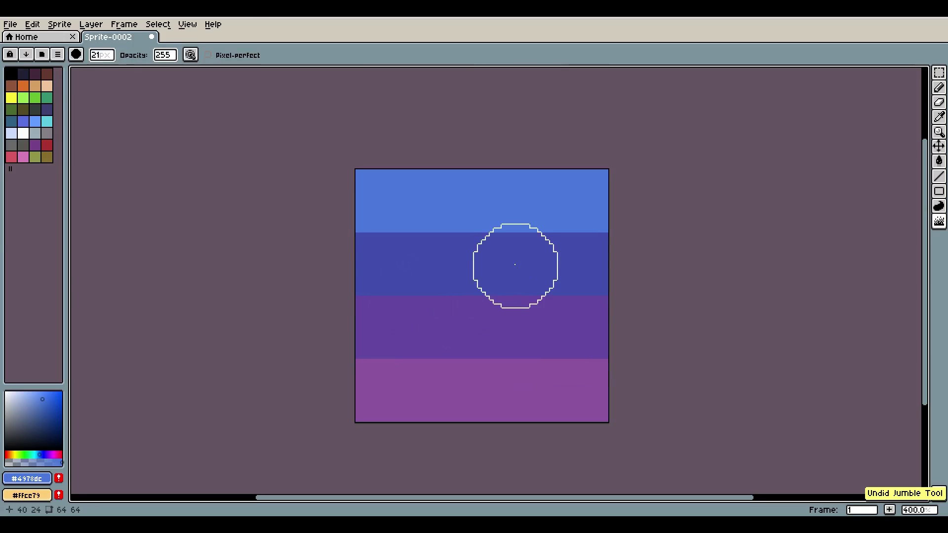
scroll(514, 265, "down", 5)
scroll(469, 313, "up", 20)
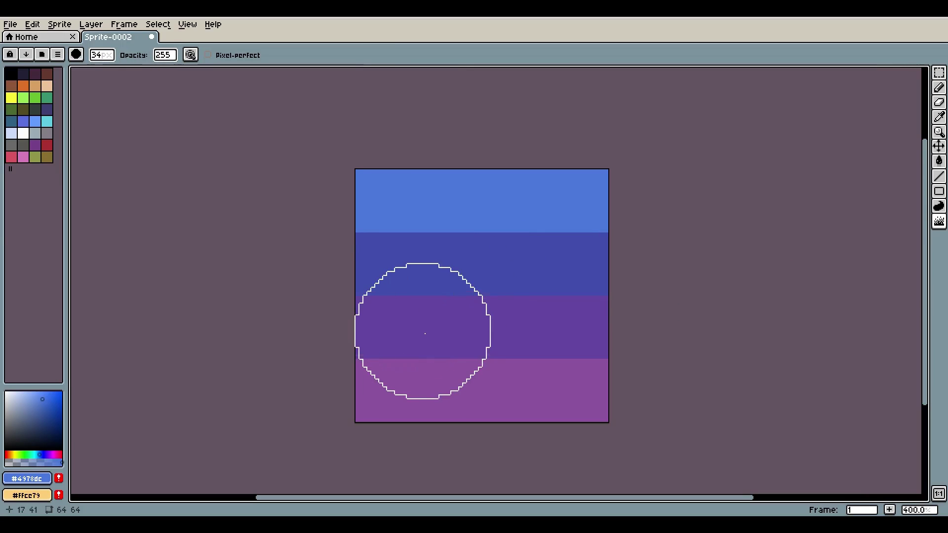
left_click_drag(102, 55, 134, 77)
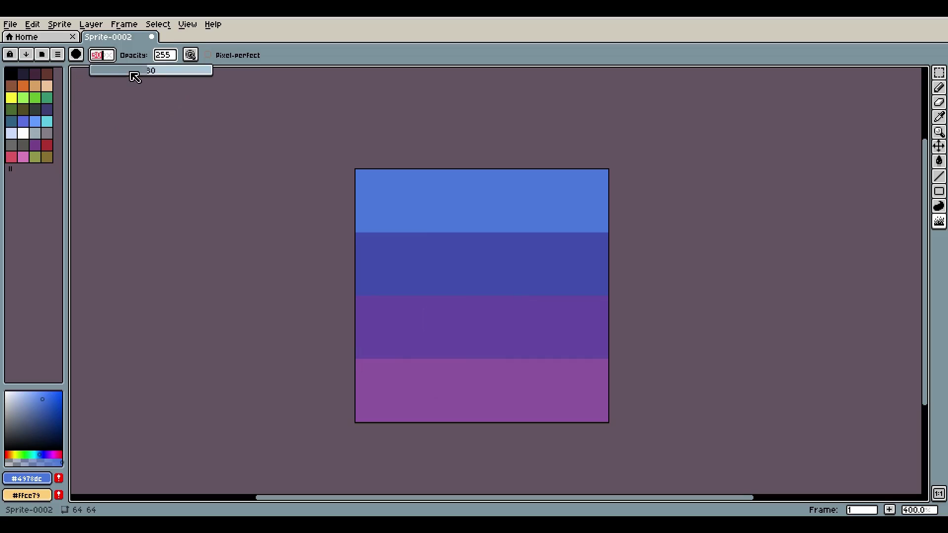
scroll(479, 271, "down", 20)
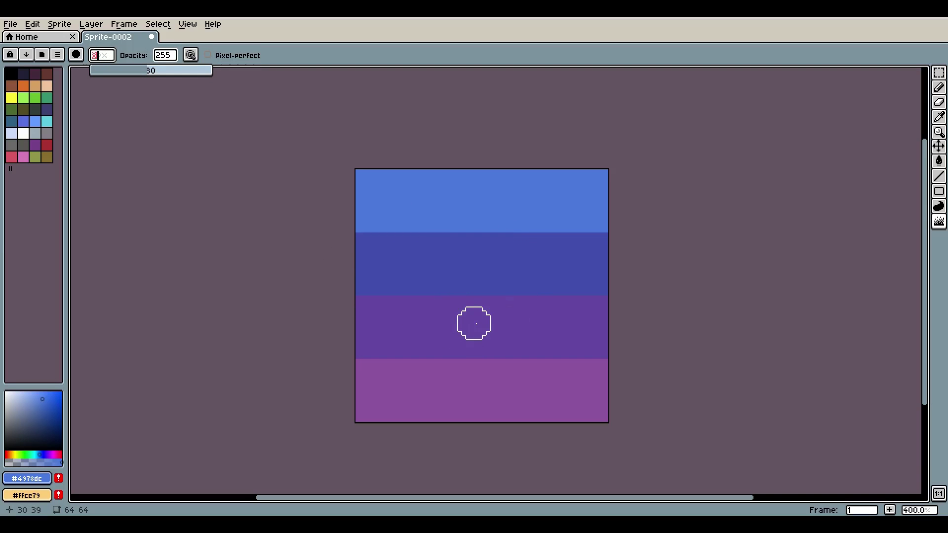
Step: Jumble-drag along the top, middle and bottom band seams and zoom to check the ragged edges
left_click_drag(320, 225, 664, 239)
left_click_drag(340, 295, 442, 296)
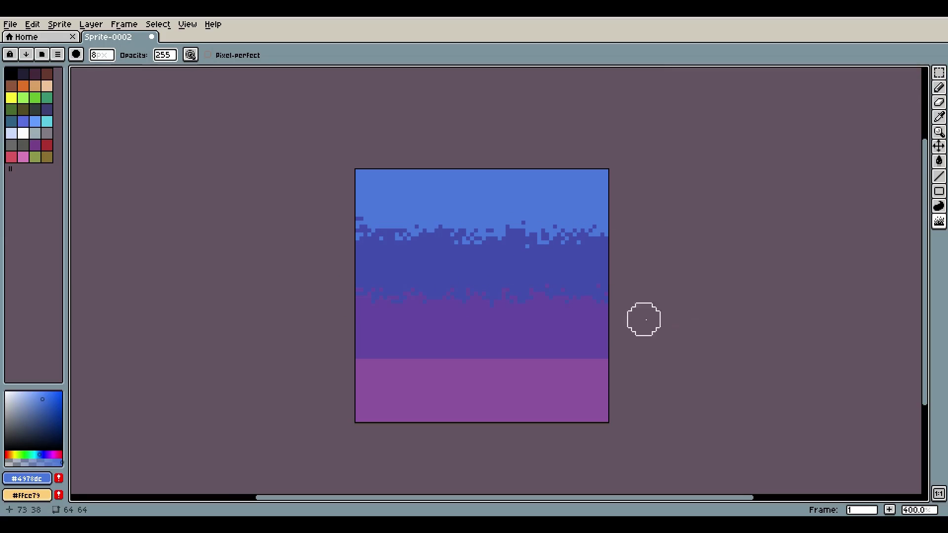
left_click_drag(643, 357, 339, 357)
scroll(663, 356, "down", 3)
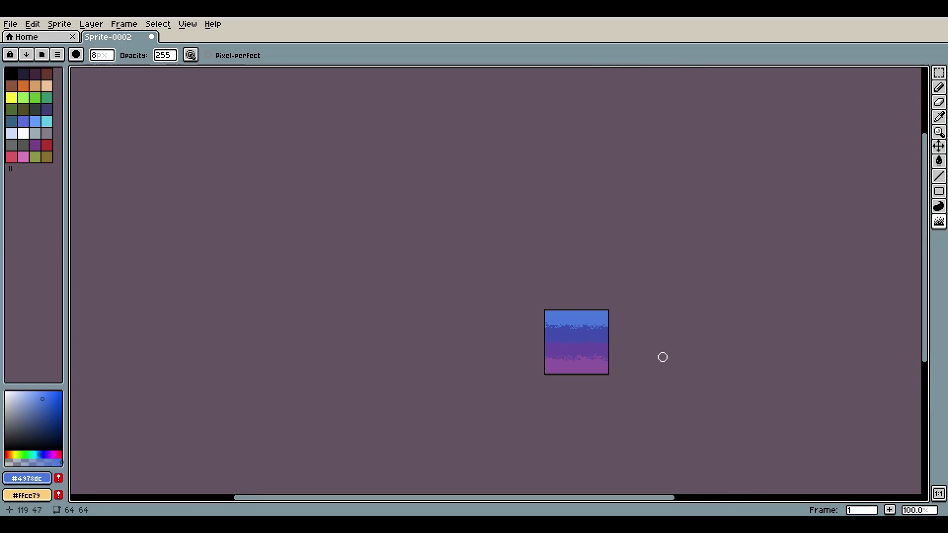
scroll(601, 343, "up", 1)
scroll(668, 331, "down", 2)
scroll(549, 347, "up", 5)
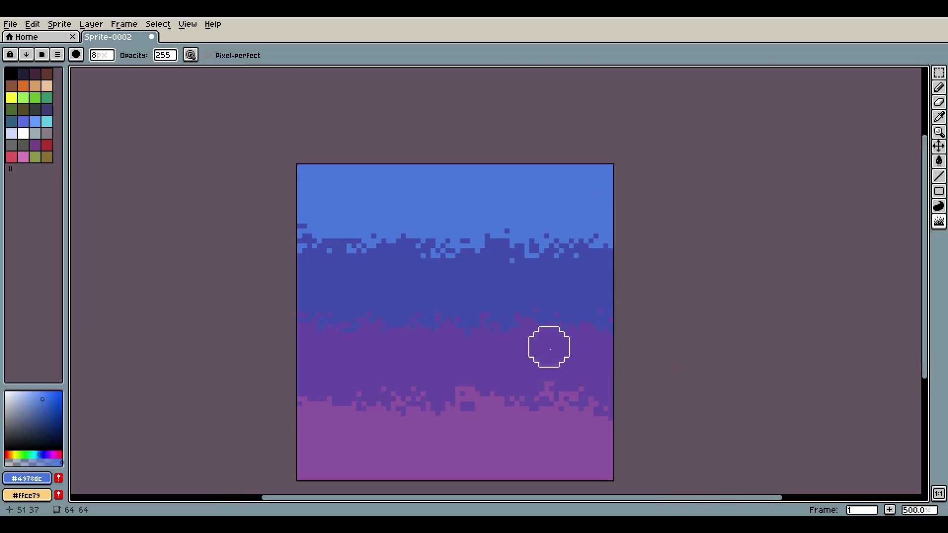
left_click_drag(637, 326, 648, 293)
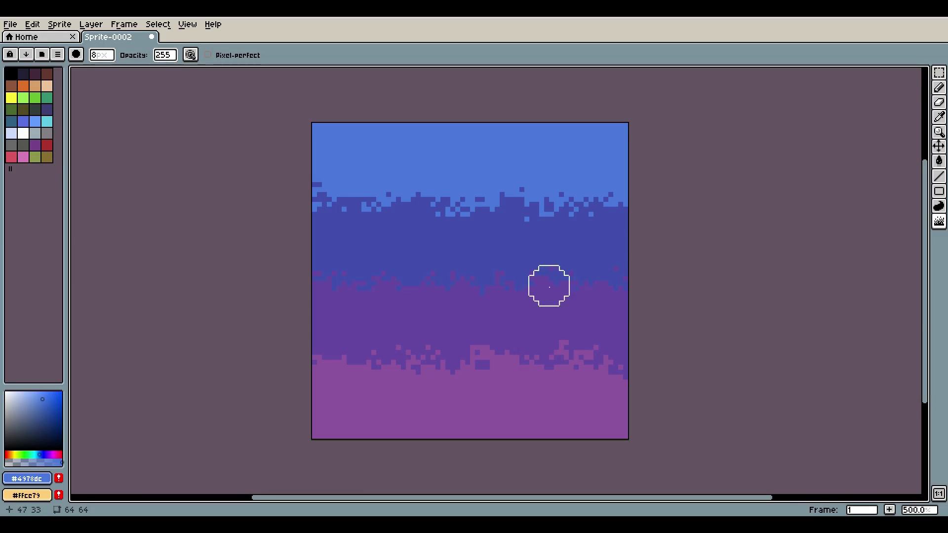
key("i")
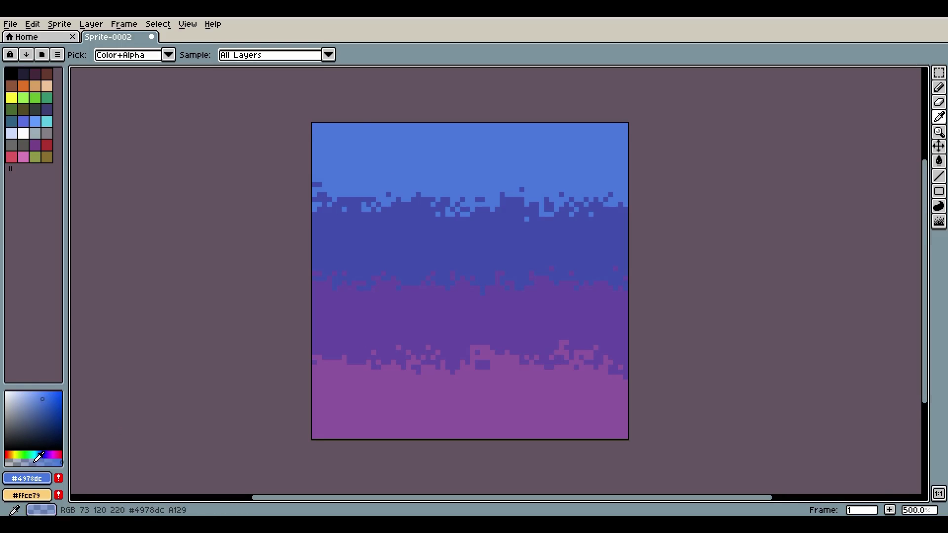
Step: Paint a 5 px lighter blue pencil stroke along the blue band's lower edge
key("b")
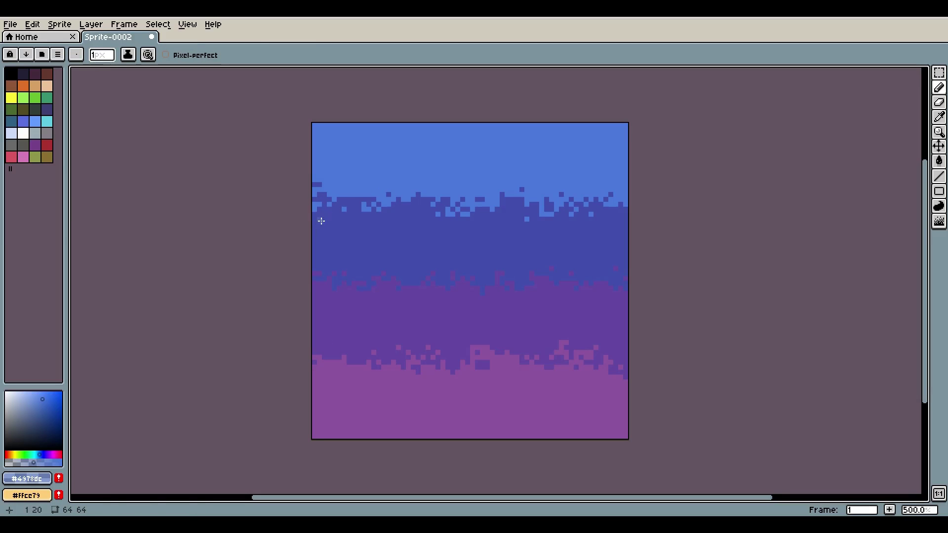
key("plus")
key("plus")
key("plus")
key("plus")
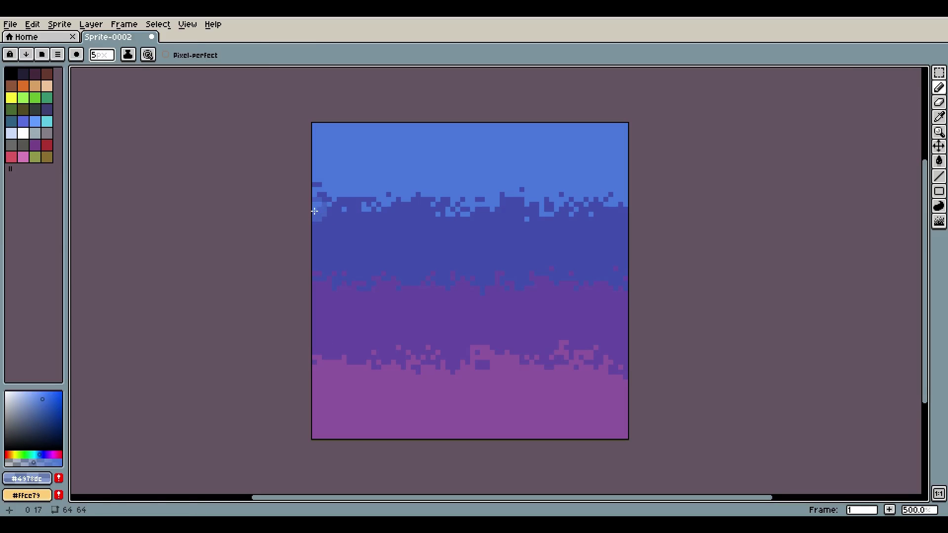
mouse_move(356, 198)
left_mouse_down()
mouse_move(385, 211)
mouse_move(420, 202)
mouse_move(478, 214)
mouse_move(539, 202)
mouse_move(548, 222)
mouse_move(587, 205)
mouse_move(612, 212)
left_mouse_up()
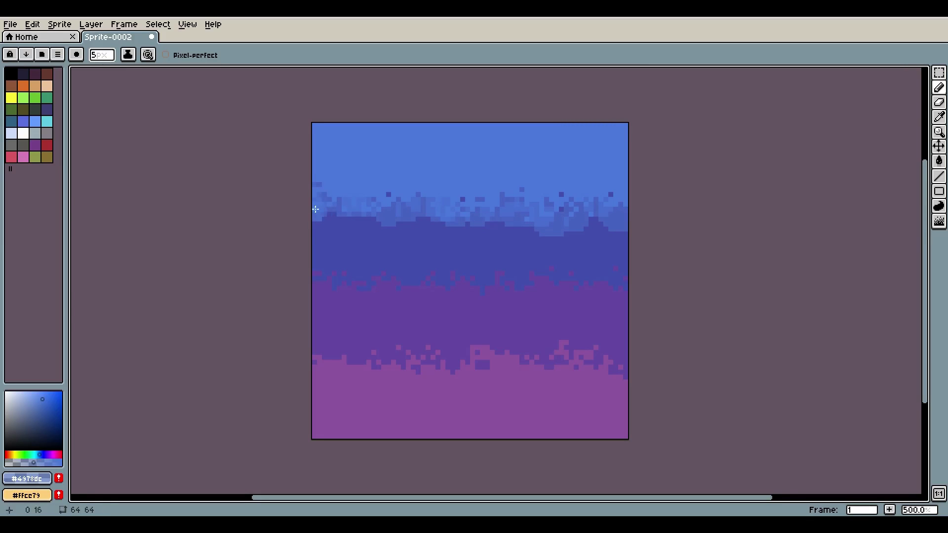
Step: Scramble the blue–indigo seam with the Jumble tool and paint more lighter blue over it
left_click(939, 220)
mouse_move(663, 227)
left_mouse_down()
mouse_move(598, 210)
mouse_move(629, 226)
mouse_move(292, 226)
mouse_move(572, 232)
mouse_move(670, 222)
mouse_move(496, 206)
mouse_move(344, 244)
left_mouse_up()
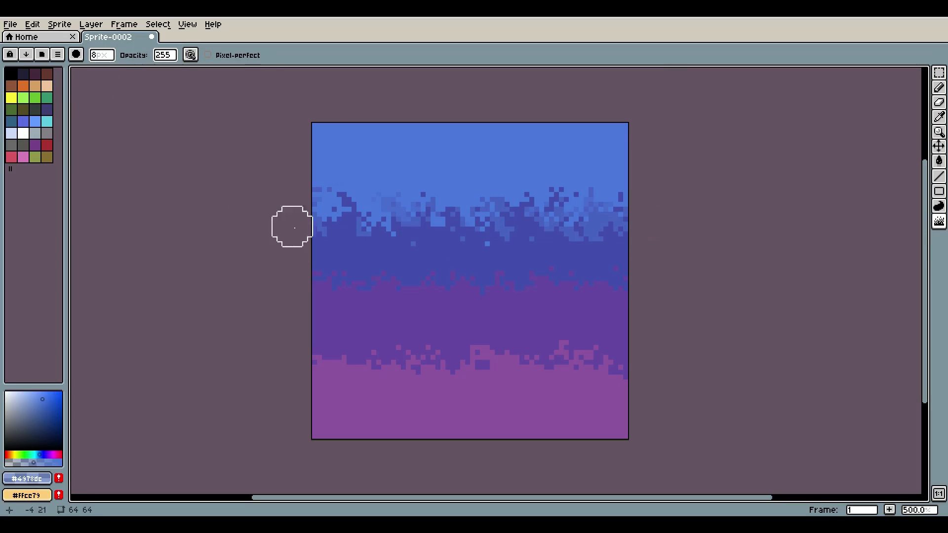
key("i")
key("b")
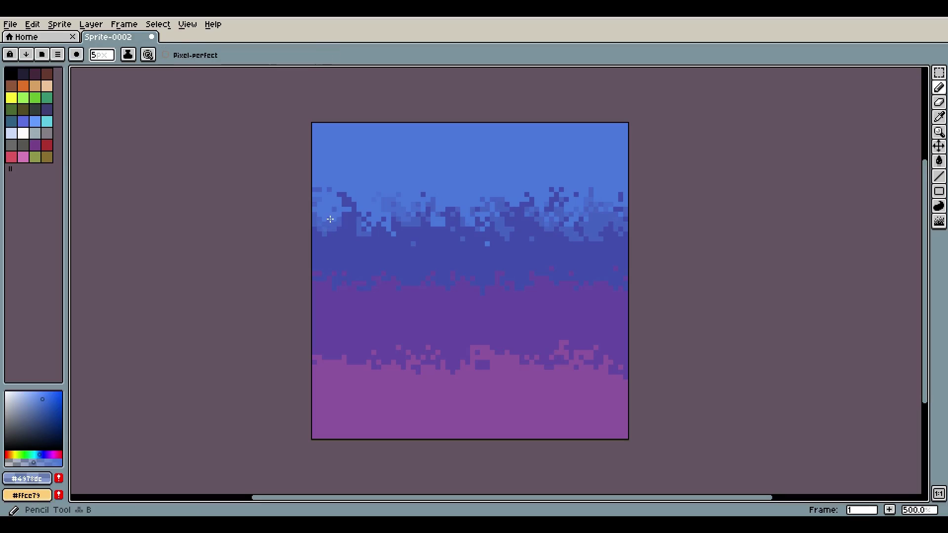
mouse_move(316, 236)
left_mouse_down()
mouse_move(351, 207)
mouse_move(376, 223)
mouse_move(410, 215)
mouse_move(445, 231)
mouse_move(473, 213)
mouse_move(494, 235)
mouse_move(542, 197)
mouse_move(523, 220)
mouse_move(570, 197)
mouse_move(556, 229)
mouse_move(622, 212)
mouse_move(632, 234)
left_mouse_up()
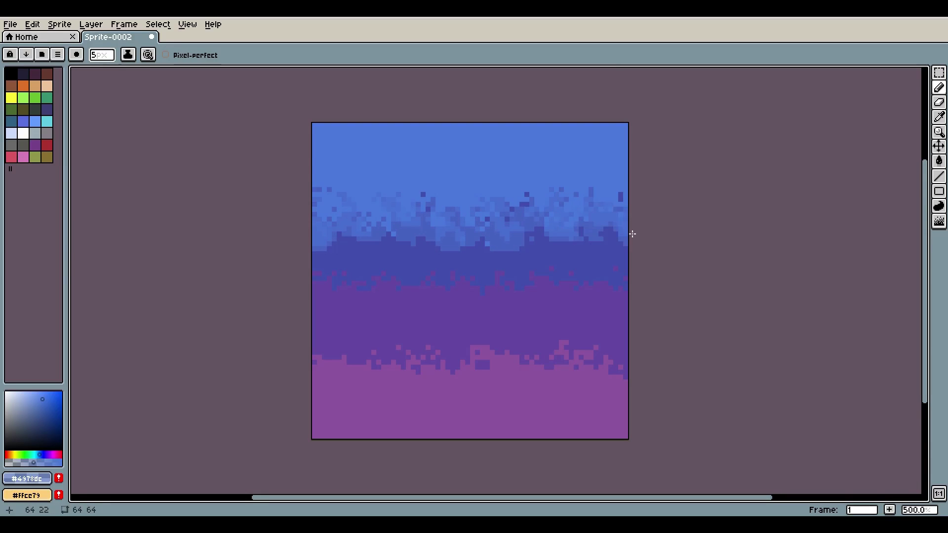
Step: Jumble the blue–indigo boundary once more with the Jumble tool
key("d")
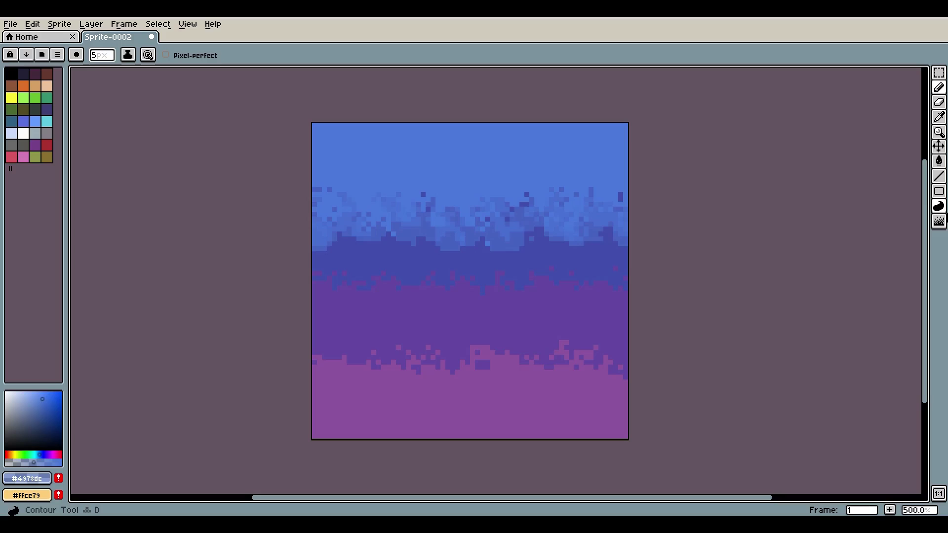
left_click(938, 222)
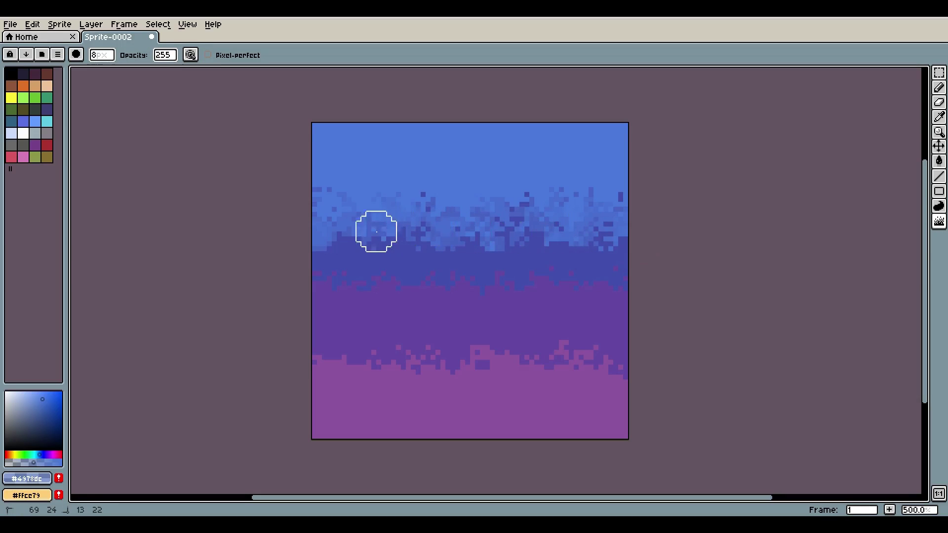
mouse_move(377, 232)
left_mouse_down()
mouse_move(311, 245)
mouse_move(668, 250)
mouse_move(250, 265)
mouse_move(583, 251)
left_mouse_up()
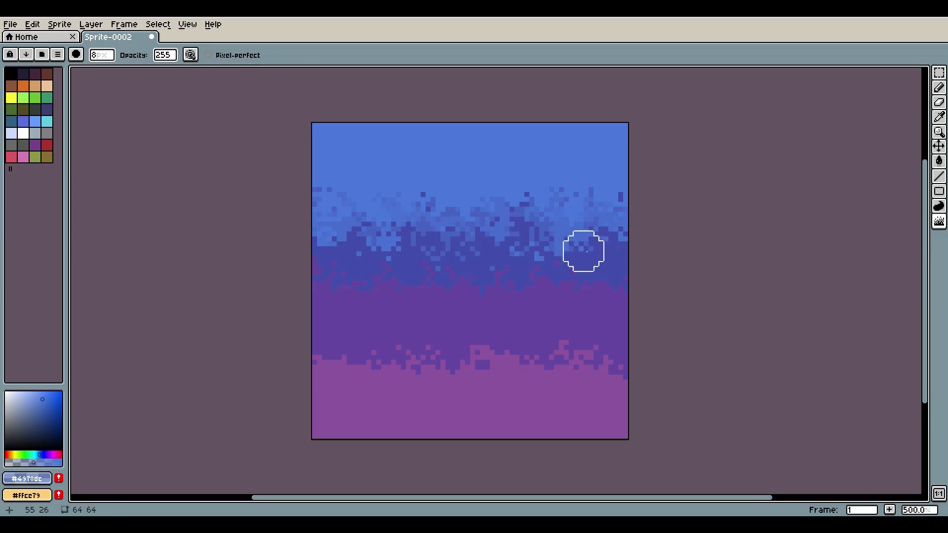
scroll(583, 251, "down", 2)
scroll(570, 235, "up", 2)
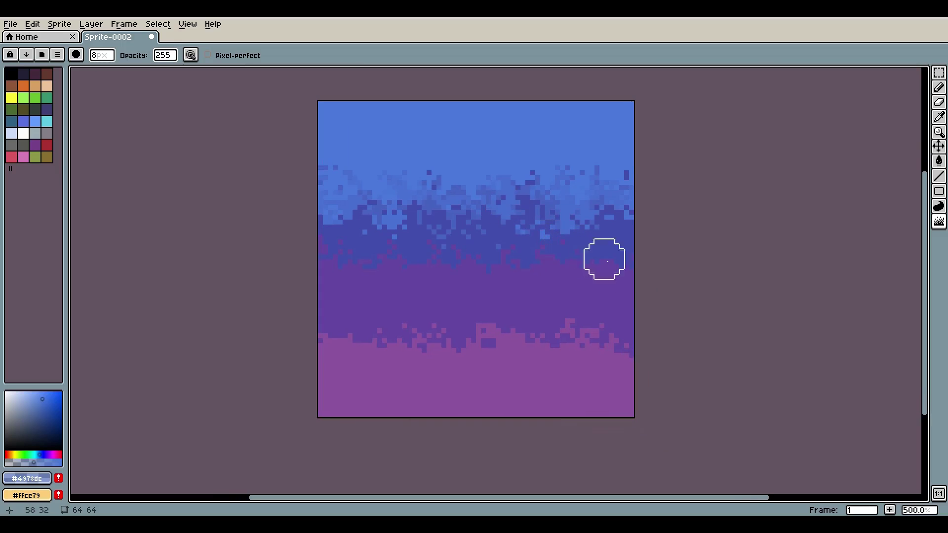
scroll(605, 259, "up", 1)
Step: Sample the bottom band's purple and pencil strokes along the purple band's lower edge
key("i")
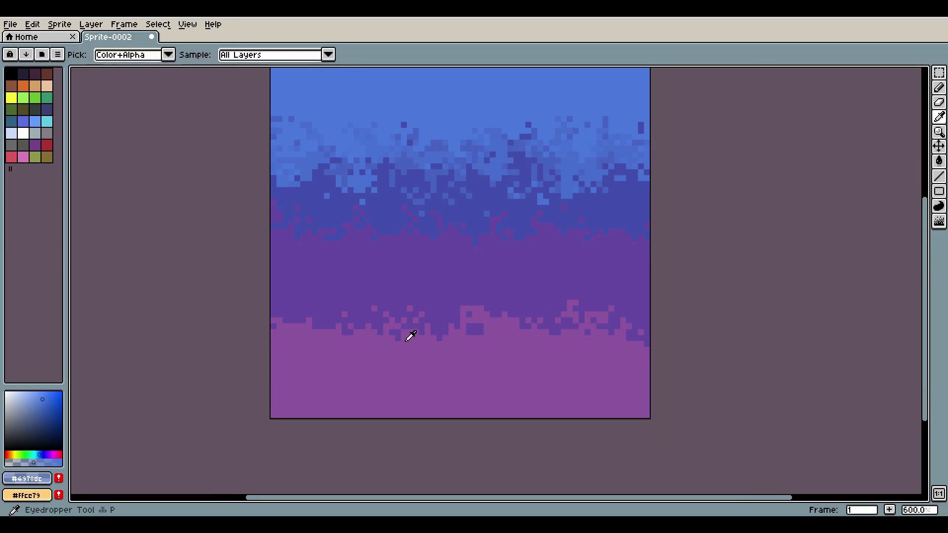
left_click(385, 359)
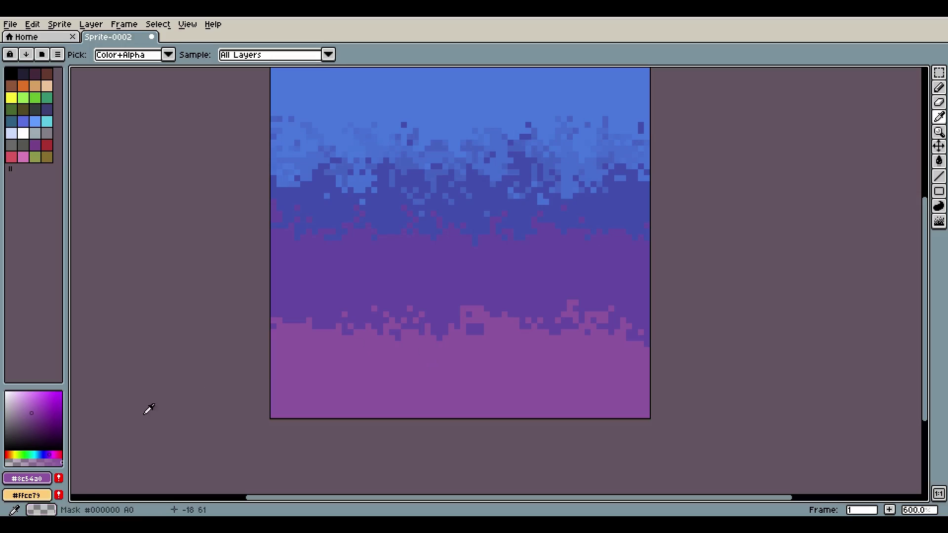
key("b")
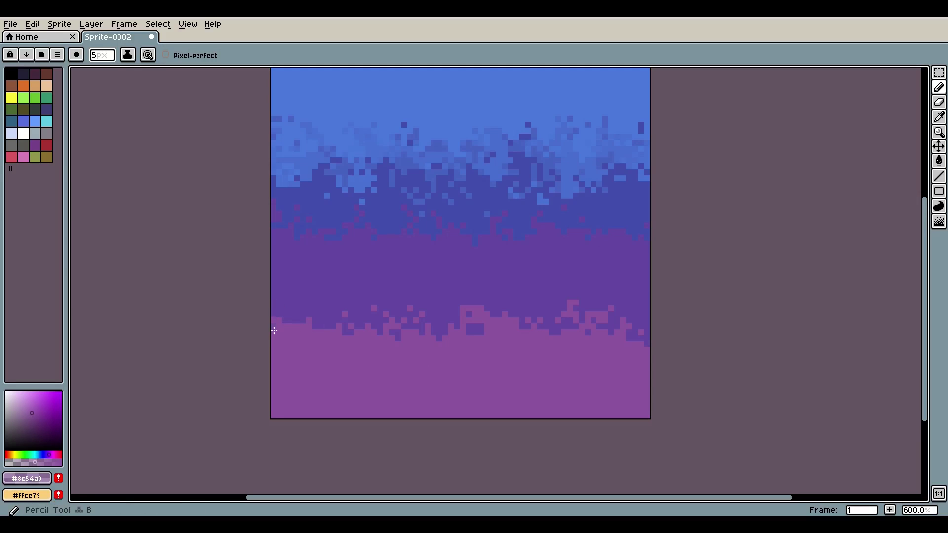
mouse_move(379, 335)
left_mouse_down()
mouse_move(439, 305)
mouse_move(424, 336)
mouse_move(463, 318)
mouse_move(505, 338)
mouse_move(538, 296)
mouse_move(537, 333)
mouse_move(587, 301)
mouse_move(611, 328)
mouse_move(666, 342)
mouse_move(565, 309)
left_mouse_up()
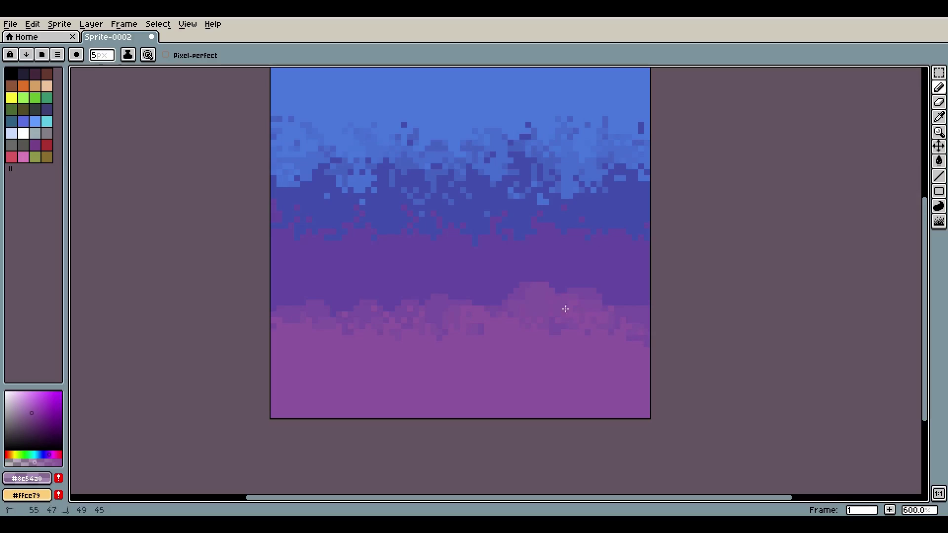
mouse_move(446, 292)
left_mouse_down()
mouse_move(405, 328)
mouse_move(358, 304)
mouse_move(268, 309)
left_mouse_up()
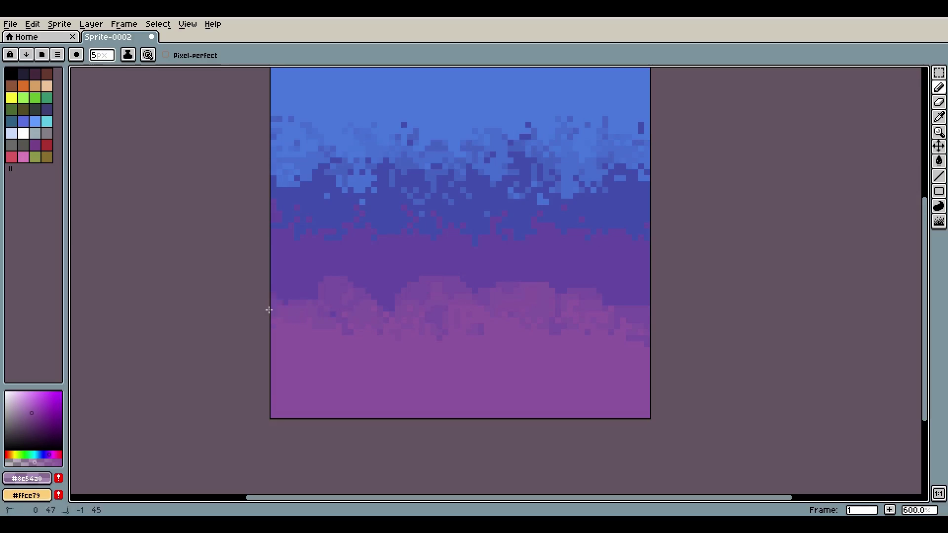
Step: Scramble the bottom band's upper edge with the Jumble brush, enlarging it to 11px
left_click(939, 221)
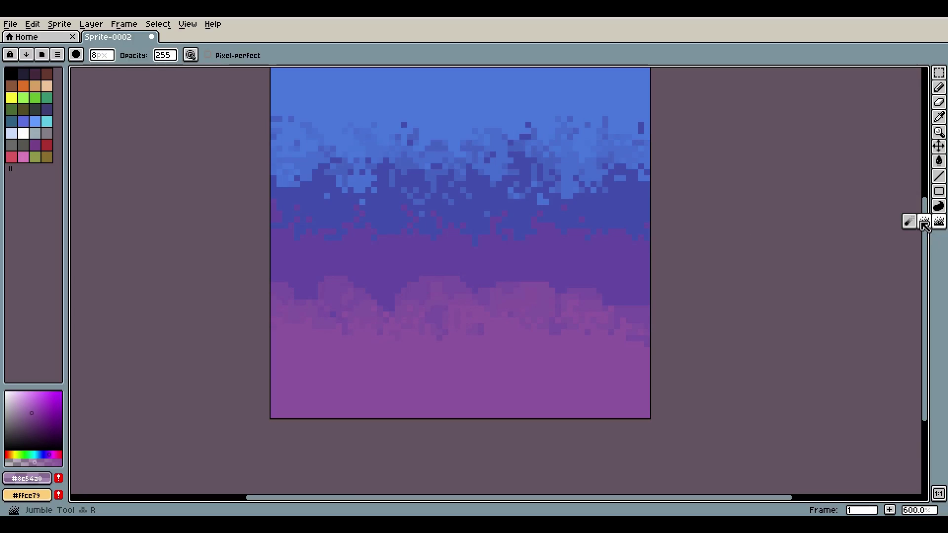
mouse_move(674, 335)
left_mouse_down()
mouse_move(582, 312)
mouse_move(230, 303)
mouse_move(753, 295)
mouse_move(408, 305)
mouse_move(256, 329)
mouse_move(538, 330)
mouse_move(617, 347)
mouse_move(724, 332)
mouse_move(448, 280)
left_mouse_up()
key("plus")
scroll(732, 312, "down", 4)
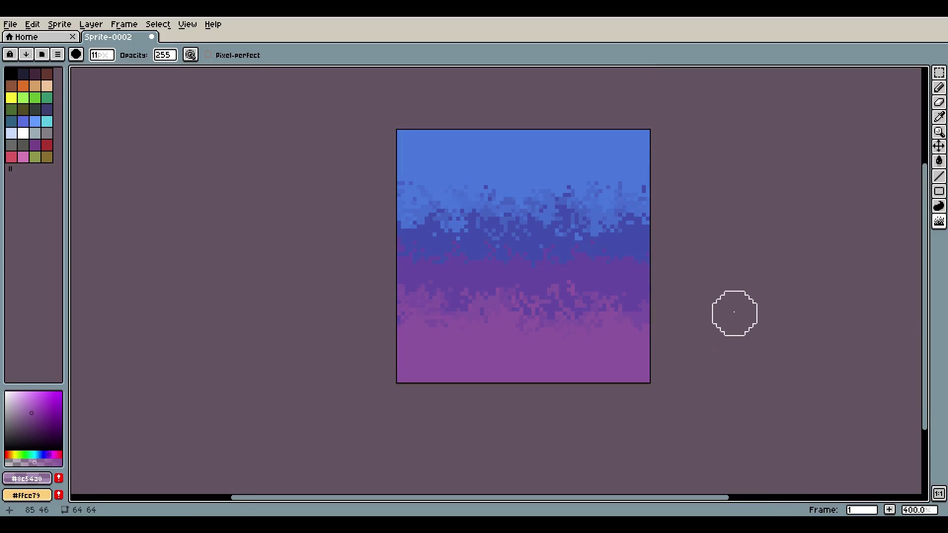
scroll(675, 263, "up", 2)
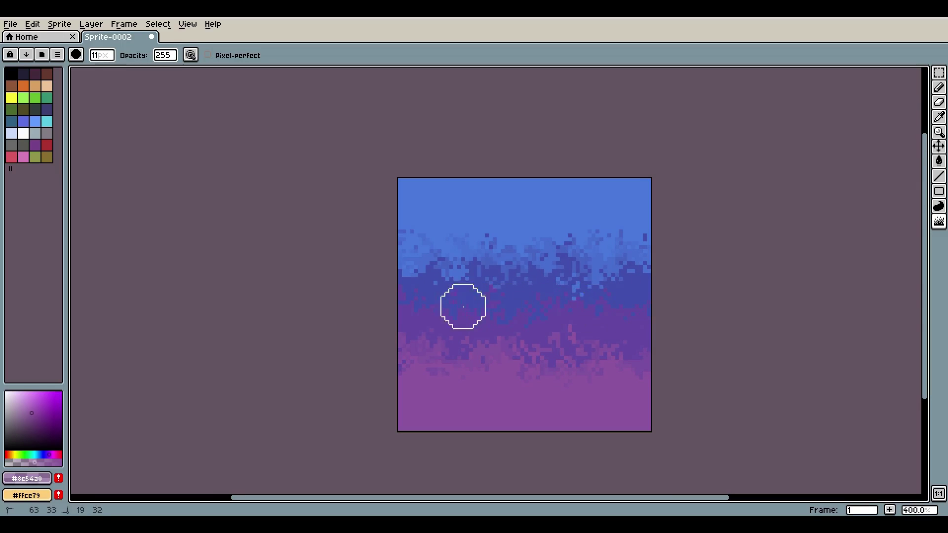
Step: Paint a semi-transparent stroke of the middle purple across its band, then jumble it
key("i")
left_click(488, 309)
scroll(487, 311, "up", 1)
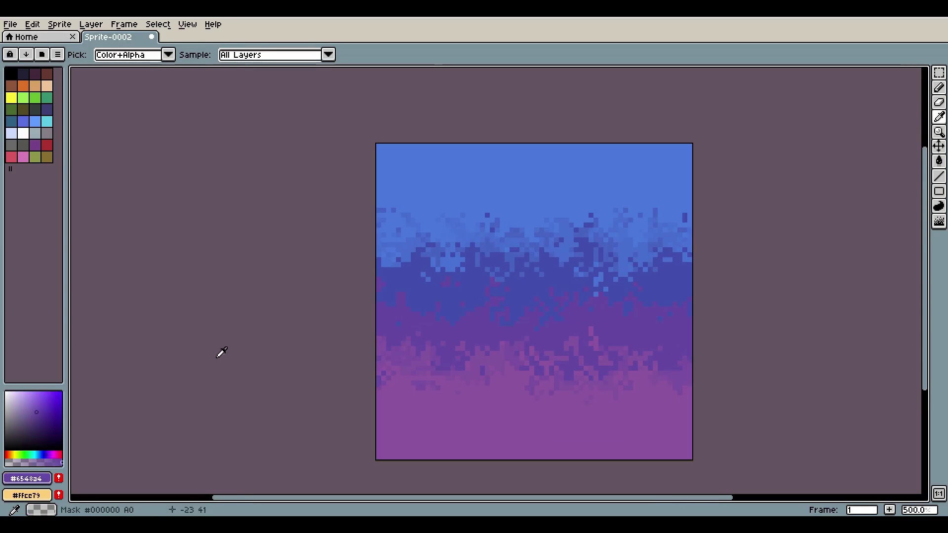
left_click(38, 461)
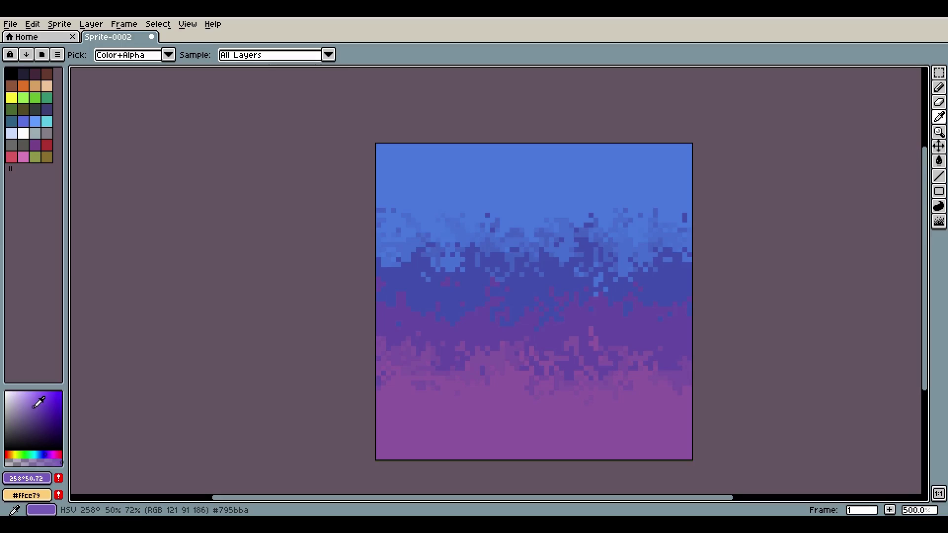
key("b")
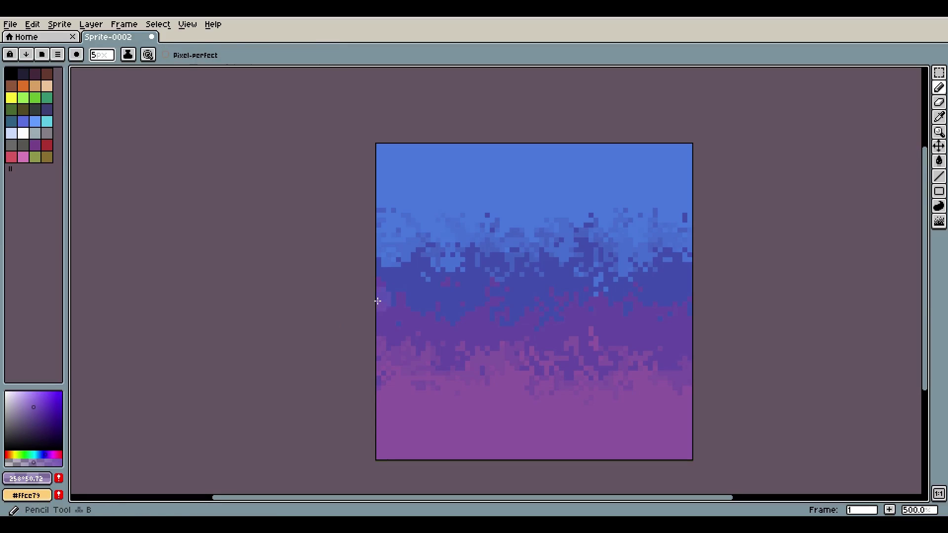
mouse_move(421, 312)
left_mouse_down()
mouse_move(479, 309)
mouse_move(504, 320)
mouse_move(548, 306)
mouse_move(561, 317)
mouse_move(608, 299)
mouse_move(687, 309)
left_mouse_up()
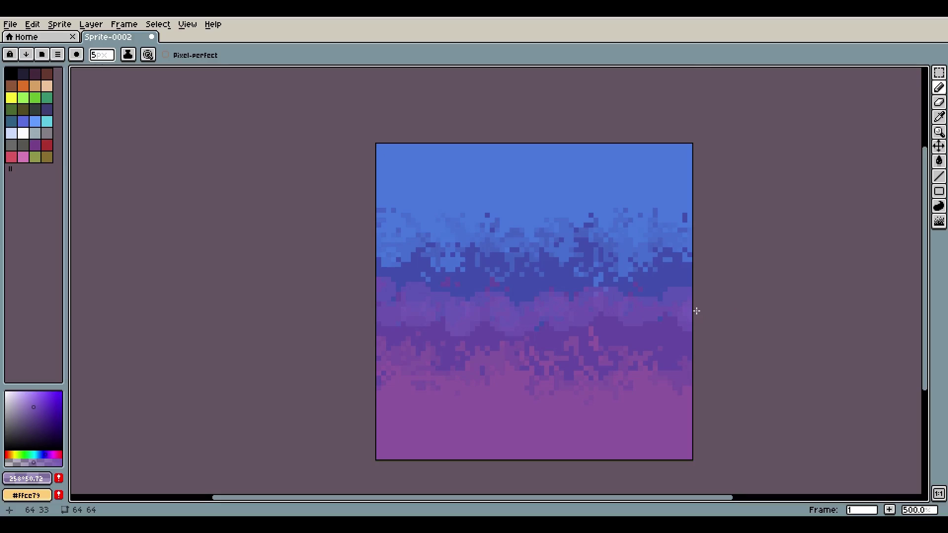
left_click(941, 224)
mouse_move(690, 306)
left_mouse_down()
mouse_move(292, 318)
mouse_move(755, 316)
mouse_move(468, 305)
mouse_move(402, 284)
mouse_move(351, 296)
mouse_move(732, 295)
mouse_move(275, 273)
mouse_move(434, 356)
mouse_move(389, 362)
mouse_move(560, 358)
mouse_move(717, 373)
mouse_move(628, 334)
mouse_move(653, 268)
left_mouse_up()
Step: Paint light purple blobs along the bottom edge and jumble them into speckles
scroll(726, 339, "down", 3)
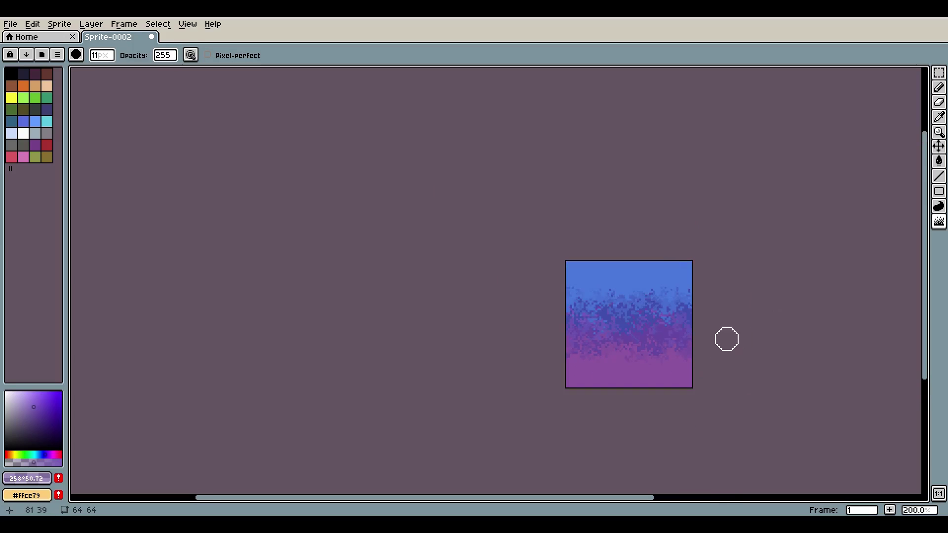
scroll(711, 341, "up", 2)
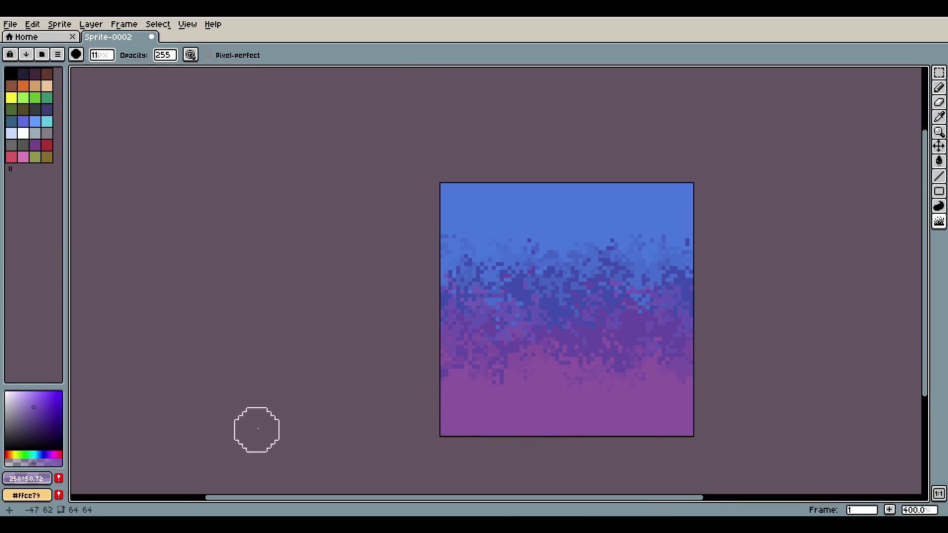
key("i")
left_click(505, 425)
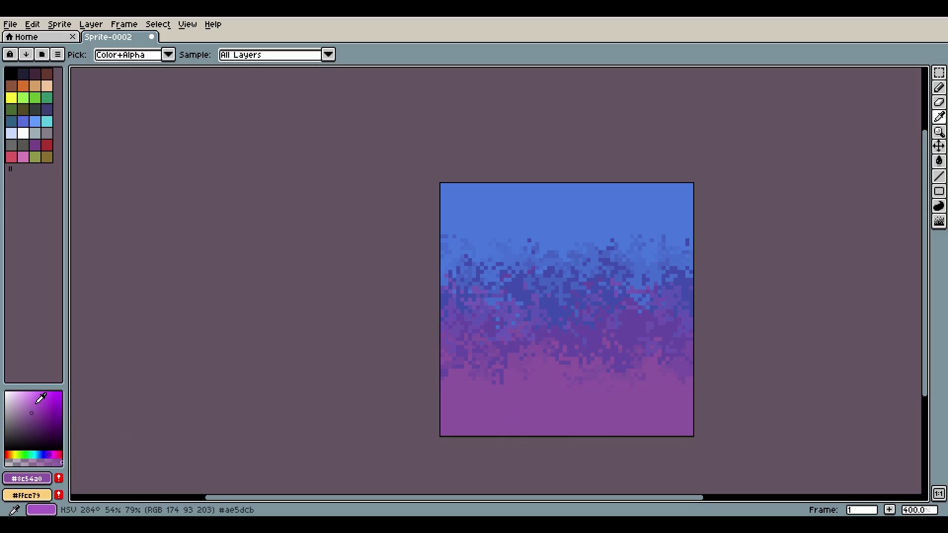
key("b")
mouse_move(444, 415)
left_mouse_down()
mouse_move(432, 432)
mouse_move(475, 428)
left_mouse_up()
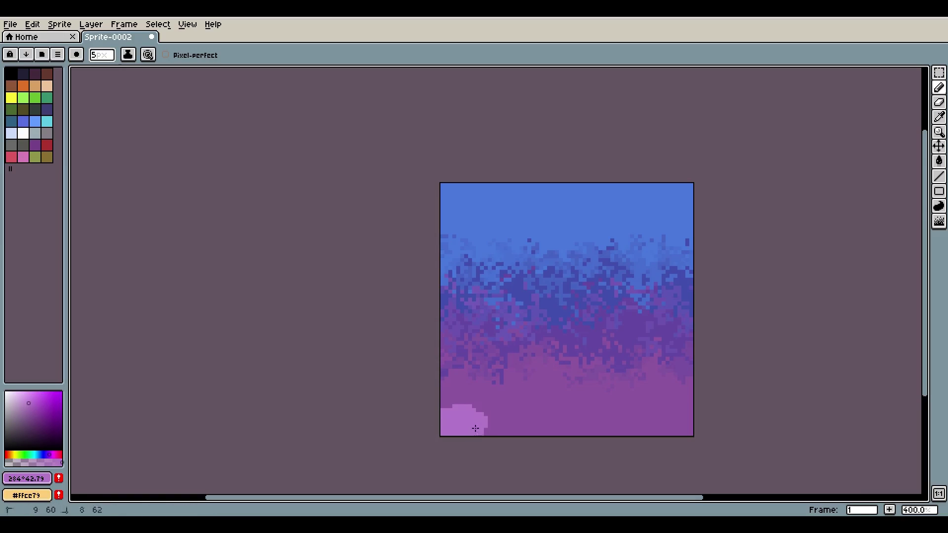
mouse_move(566, 410)
left_mouse_down()
mouse_move(575, 432)
mouse_move(622, 414)
mouse_move(674, 439)
left_mouse_up()
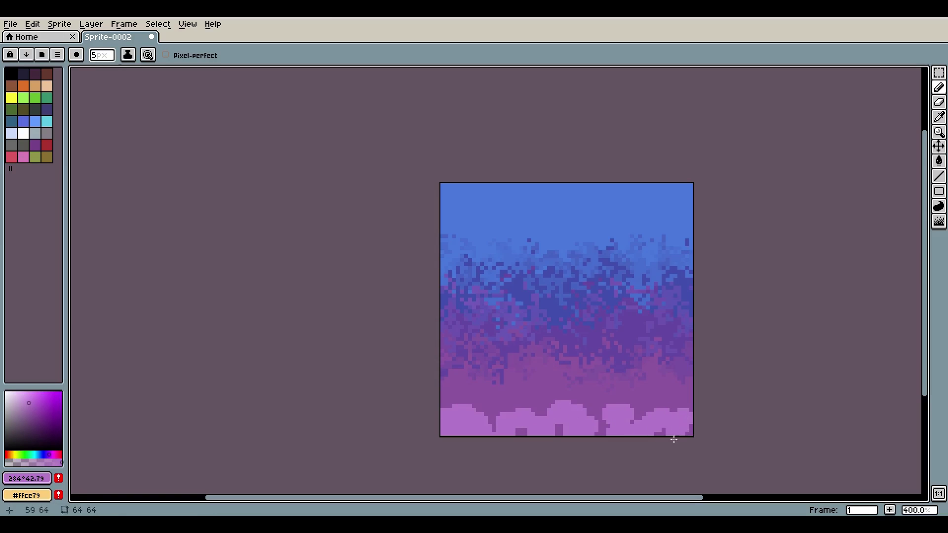
left_click(939, 221)
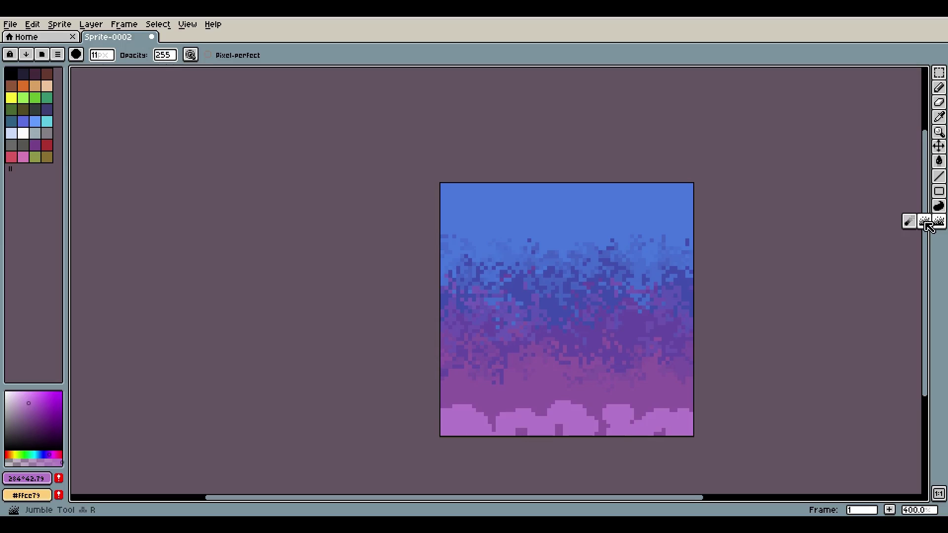
mouse_move(690, 433)
left_mouse_down()
mouse_move(684, 406)
mouse_move(580, 425)
mouse_move(536, 402)
mouse_move(419, 417)
mouse_move(418, 438)
mouse_move(651, 429)
mouse_move(462, 418)
mouse_move(691, 405)
mouse_move(573, 414)
left_mouse_up()
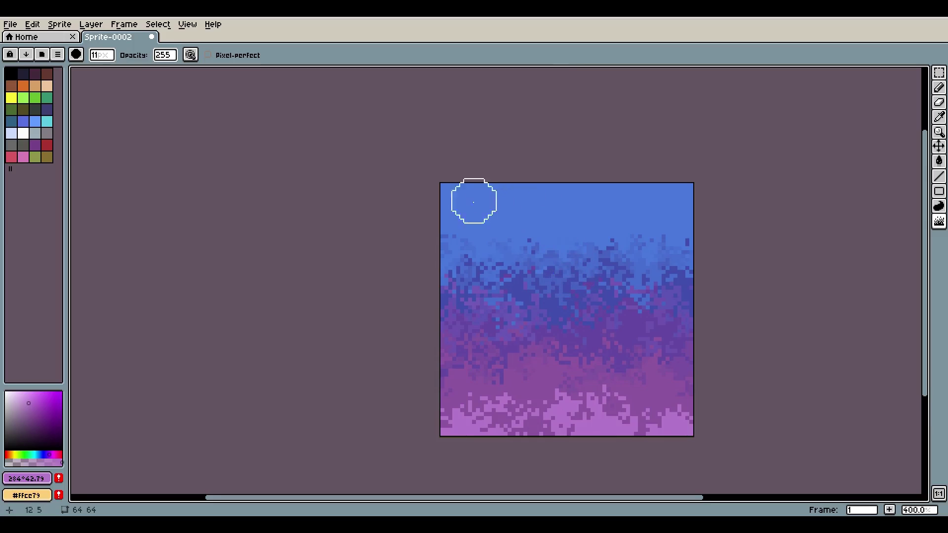
Step: Sample the sky blue, lighten it, and paint a wavy lighter blue band across the top
key("p")
left_click(476, 233)
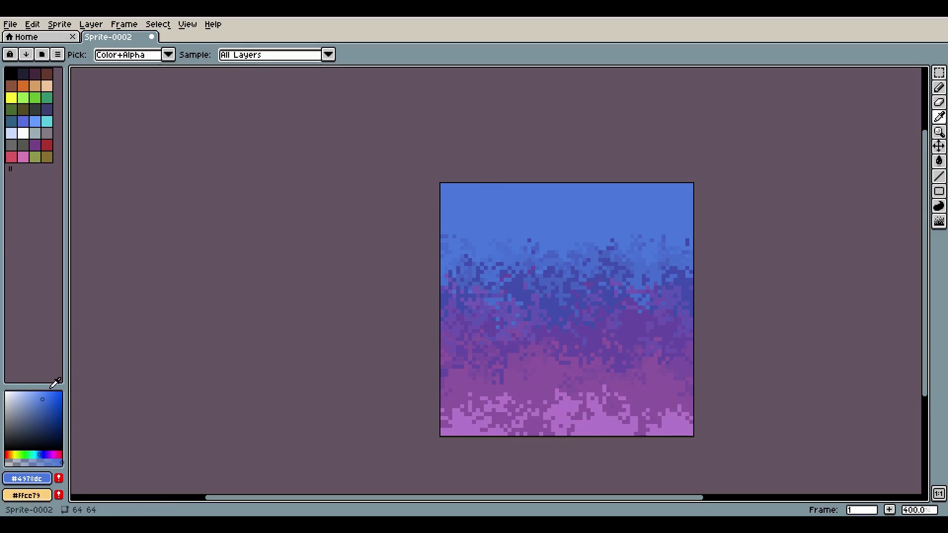
left_click(39, 395)
key("b")
mouse_move(450, 187)
left_mouse_down()
mouse_move(501, 181)
mouse_move(542, 199)
mouse_move(744, 179)
left_mouse_up()
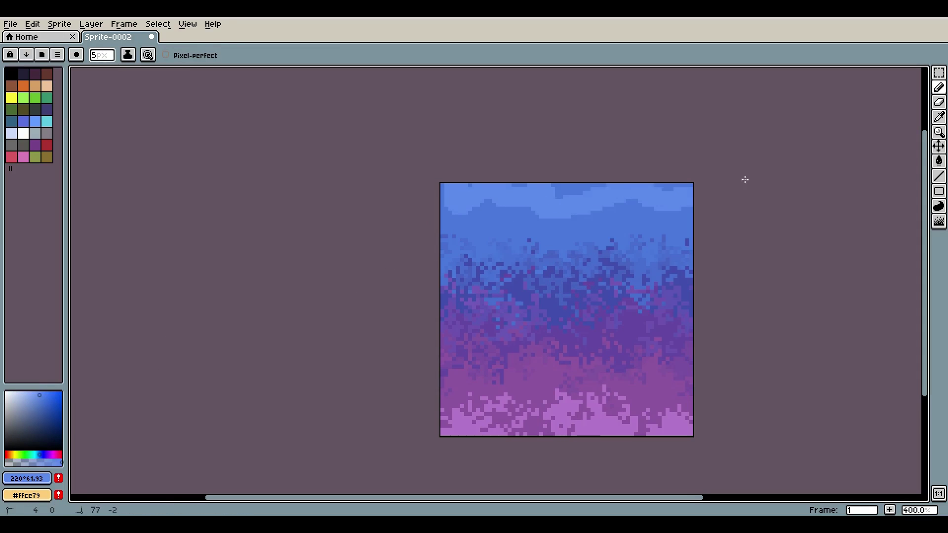